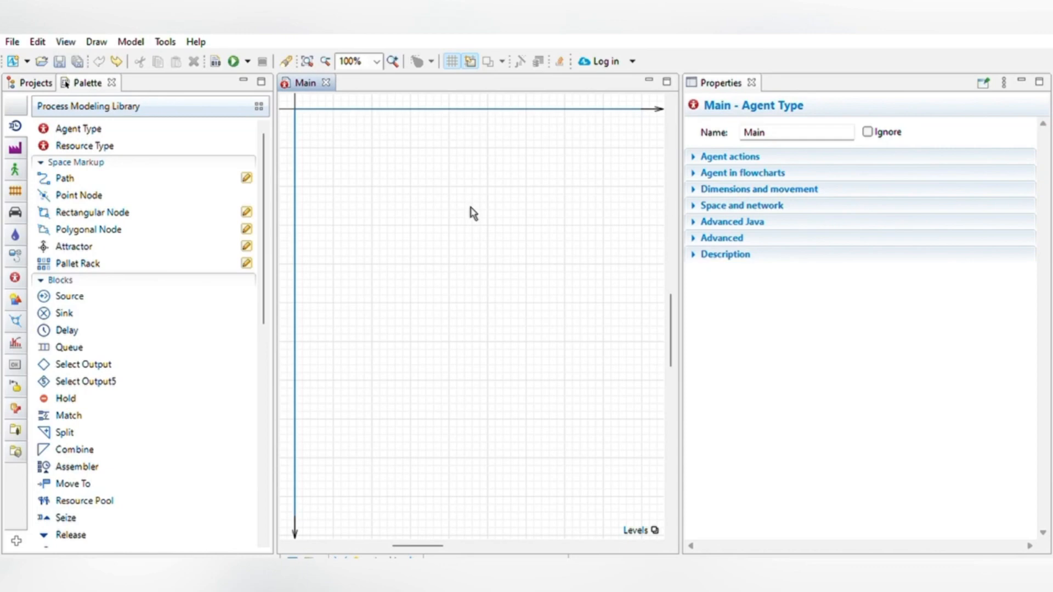
Place a Source block in the upper part of the Main canvas and define its arrivals by interarrival time.
drag(61, 294, 327, 206)
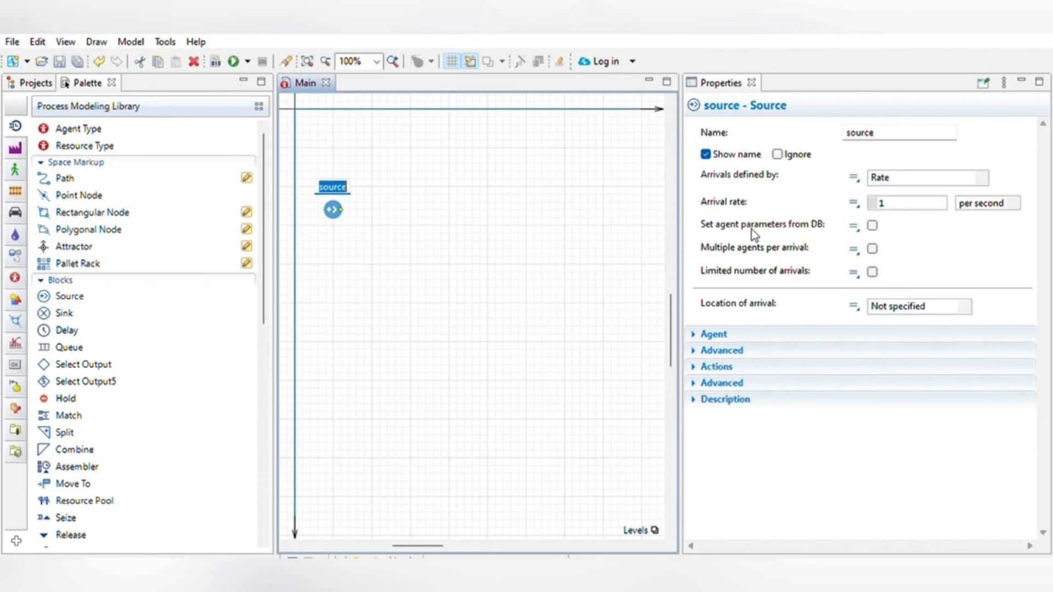
click(933, 177)
click(932, 201)
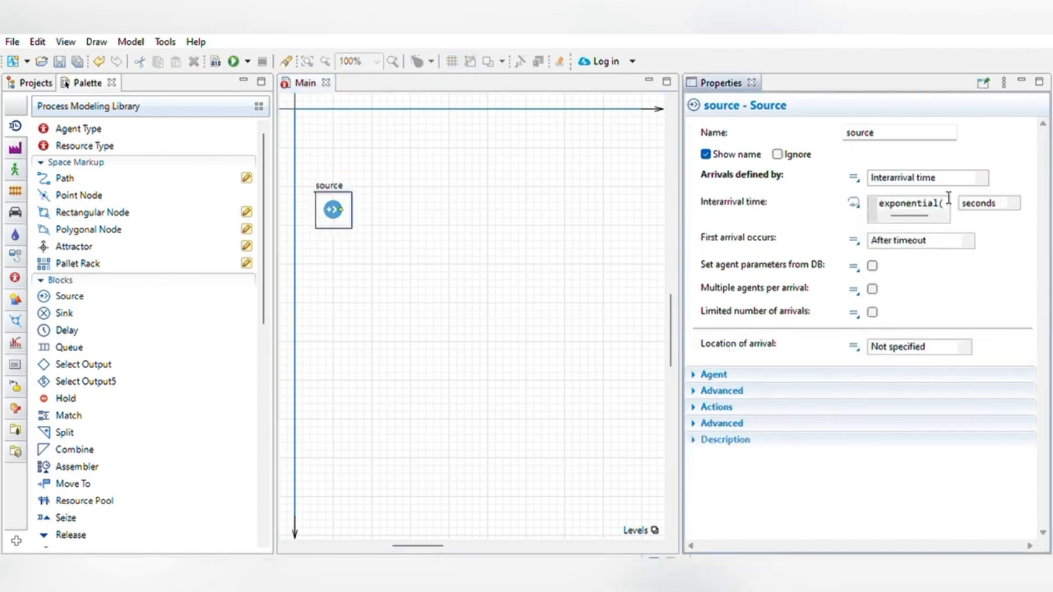
Replace the source's interarrival time expression with poisson (12), in seconds.
click(948, 199)
key(BackSpace)
key(BackSpace)
key(BackSpace)
key(BackSpace)
key(BackSpace)
key(BackSpace)
key(BackSpace)
key(BackSpace)
key(BackSpace)
key(BackSpace)
key(BackSpace)
click(936, 196)
key(BackSpace)
key(BackSpace)
key(BackSpace)
key(BackSpace)
key(BackSpace)
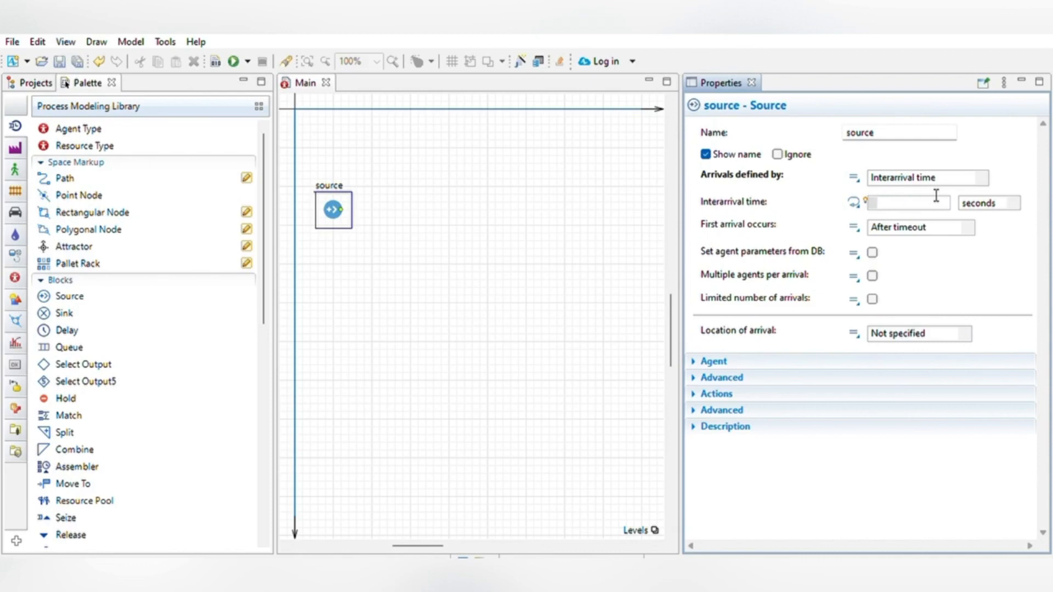
text(poisson (12))
Draw a short horizontal path from the source's output and place a Select Output block at its end.
click(247, 178)
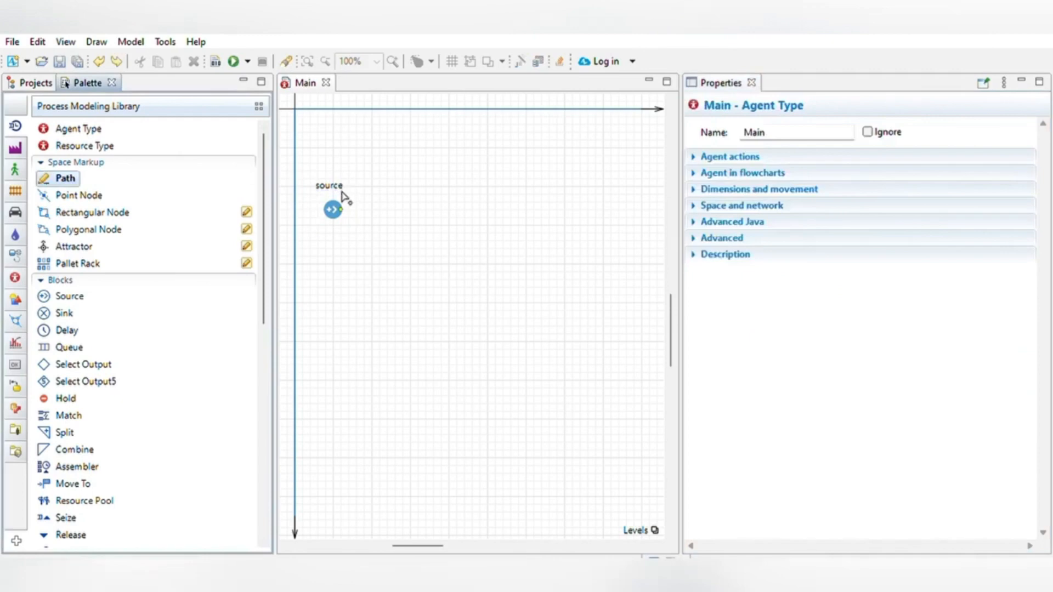
click(341, 210)
double_click(372, 209)
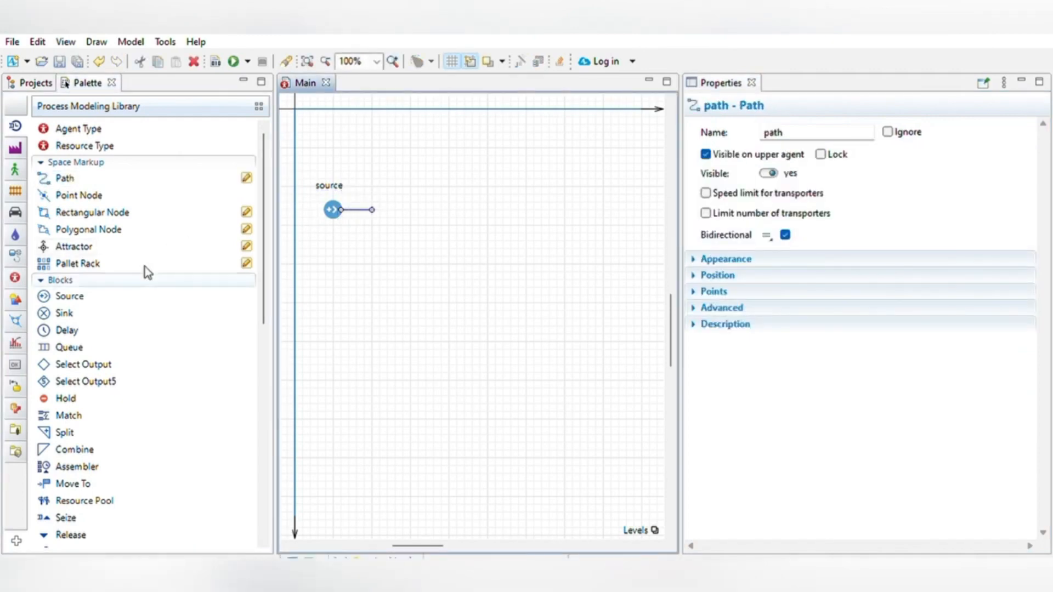
drag(52, 364, 378, 198)
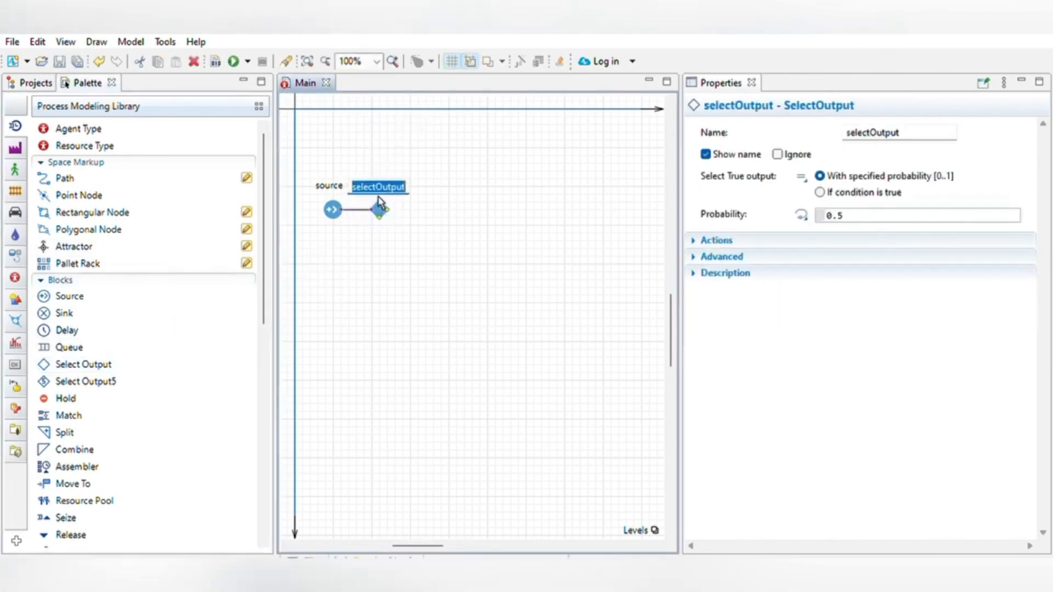
Draw a horizontal path from the Select Output's side port and attach a Queue block to its end.
click(122, 178)
click(387, 209)
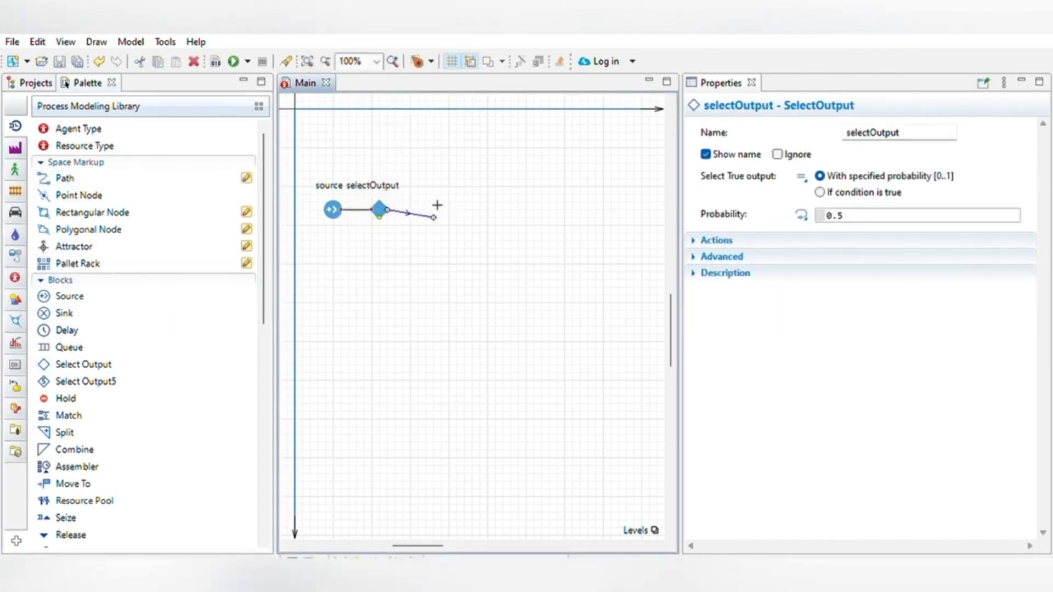
double_click(410, 210)
drag(55, 347, 427, 197)
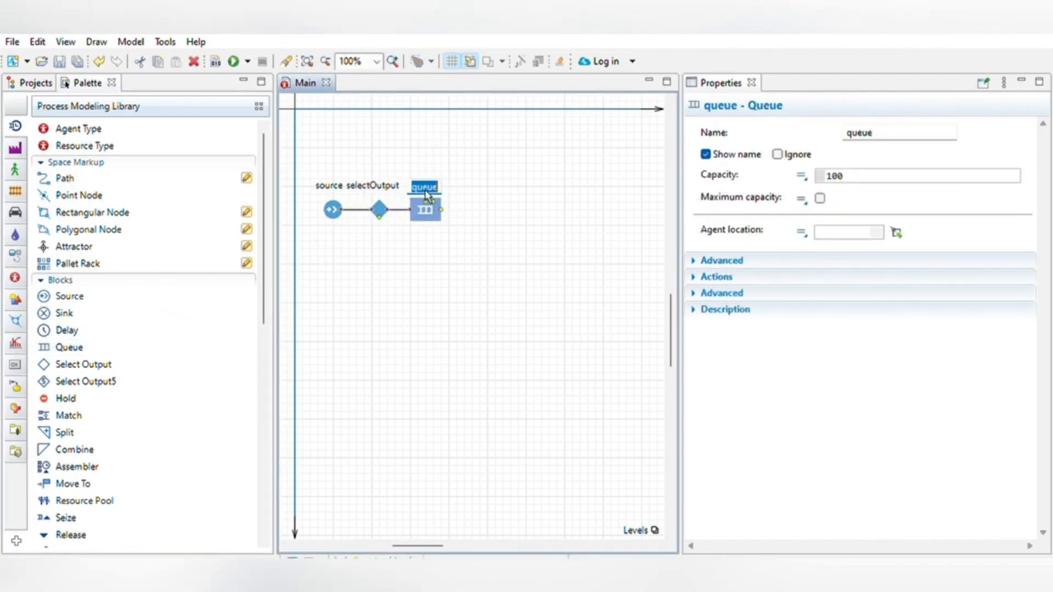
Set the queue's capacity to 20 and show its advanced queuing settings.
double_click(907, 166)
text(20)
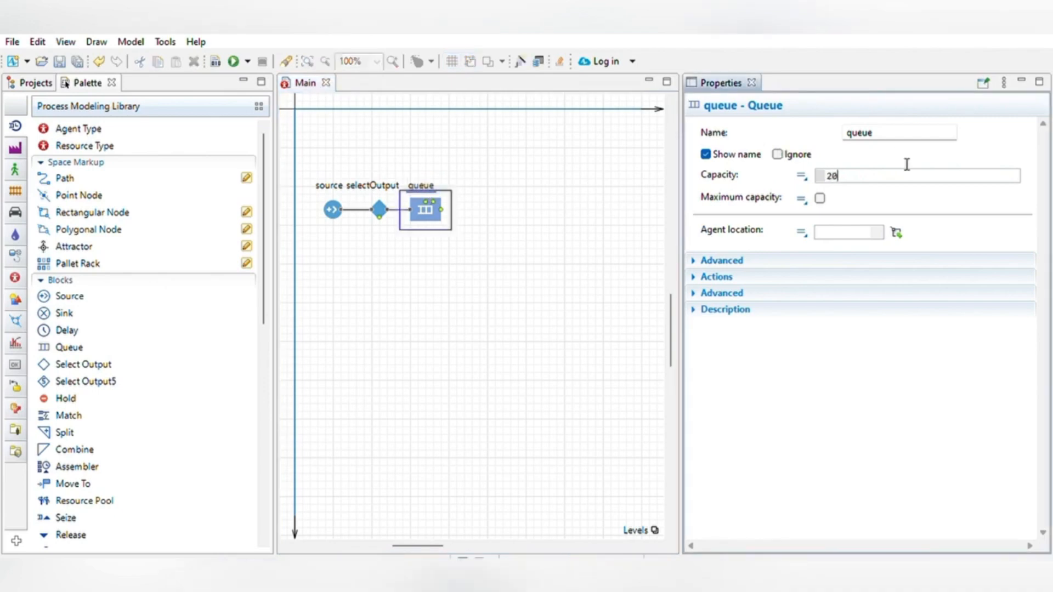
click(722, 260)
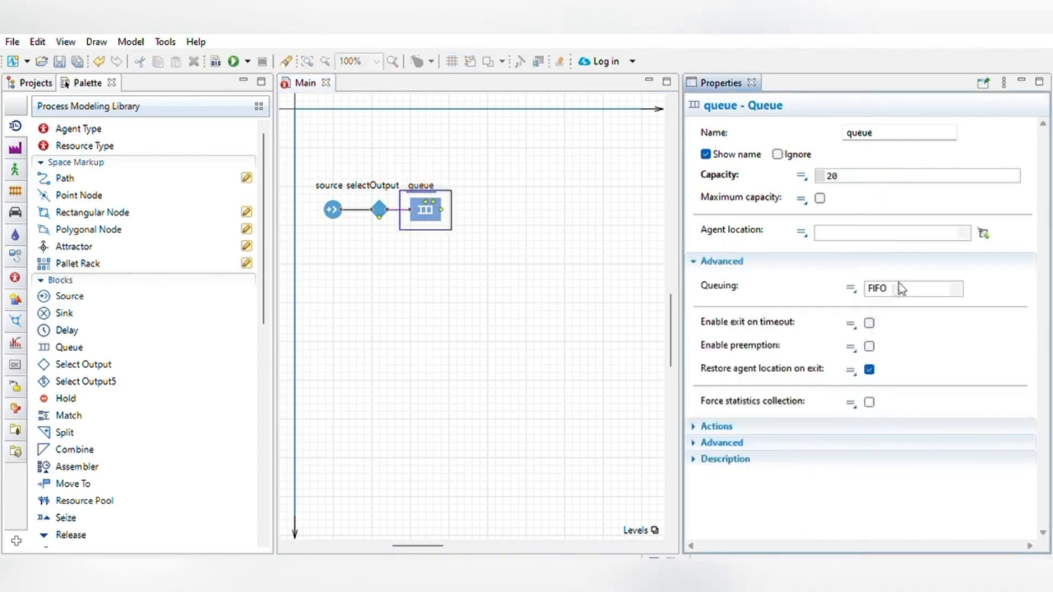
Draw a horizontal path from the queue's output and attach a Delay block to its end.
click(65, 177)
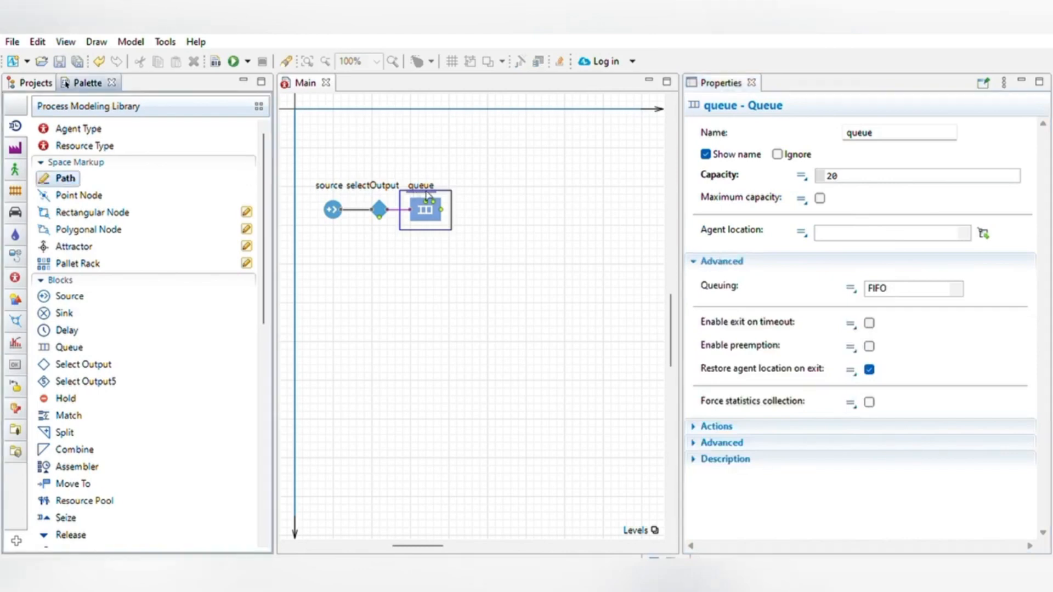
click(441, 210)
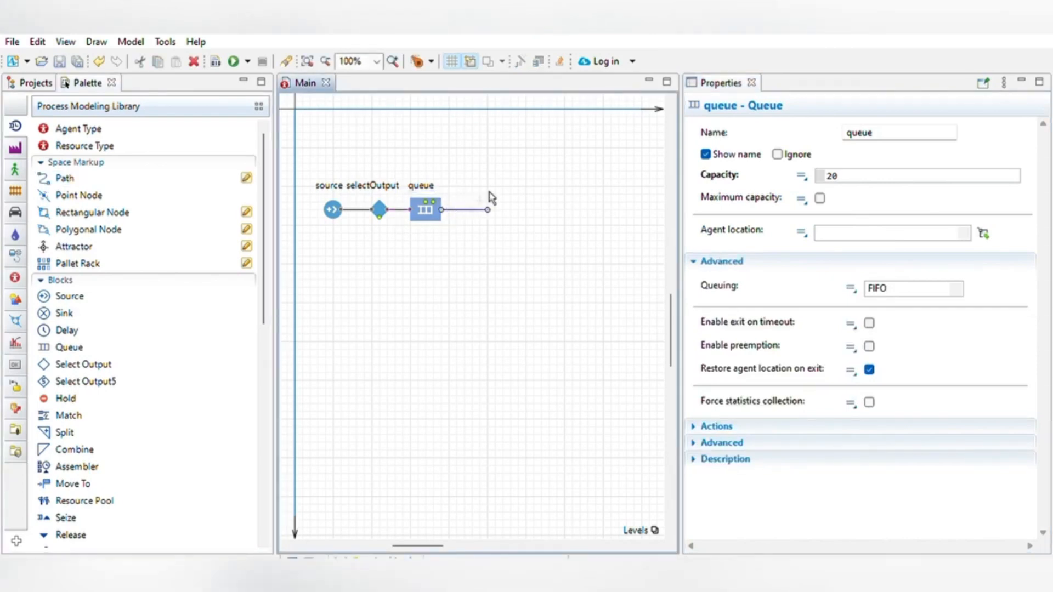
double_click(488, 209)
drag(63, 329, 505, 195)
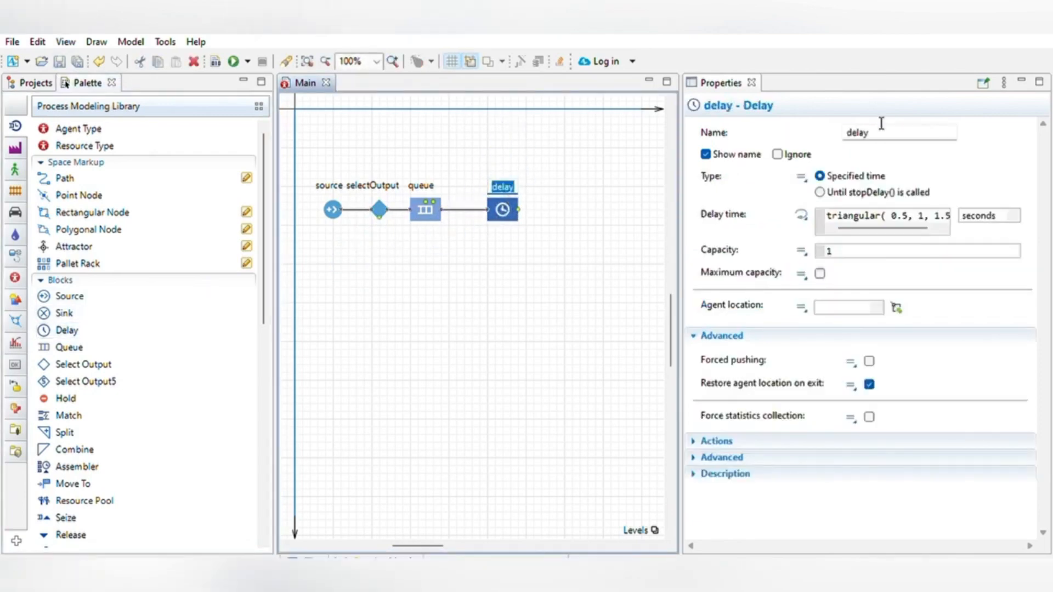
Give the delay a specified time of triangular( 14,22.5,32 ) seconds and collapse its advanced settings.
click(821, 176)
click(950, 209)
key(Right)
key(Right)
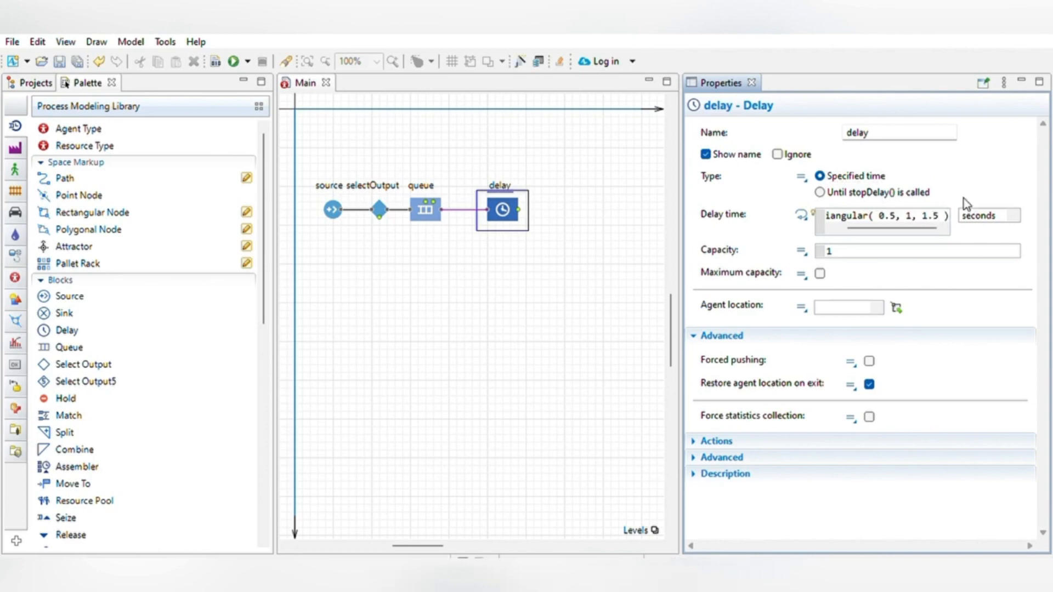
key(BackSpace)
key(BackSpace)
key(BackSpace)
key(BackSpace)
key(BackSpace)
key(BackSpace)
key(BackSpace)
key(BackSpace)
key(BackSpace)
key(BackSpace)
key(BackSpace)
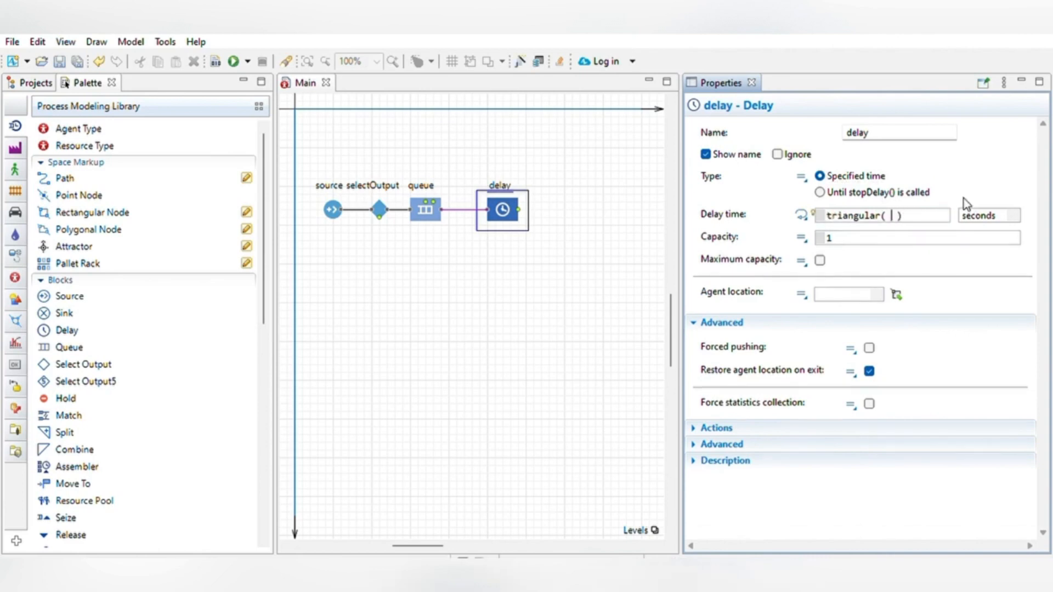
text(14,22.5,32)
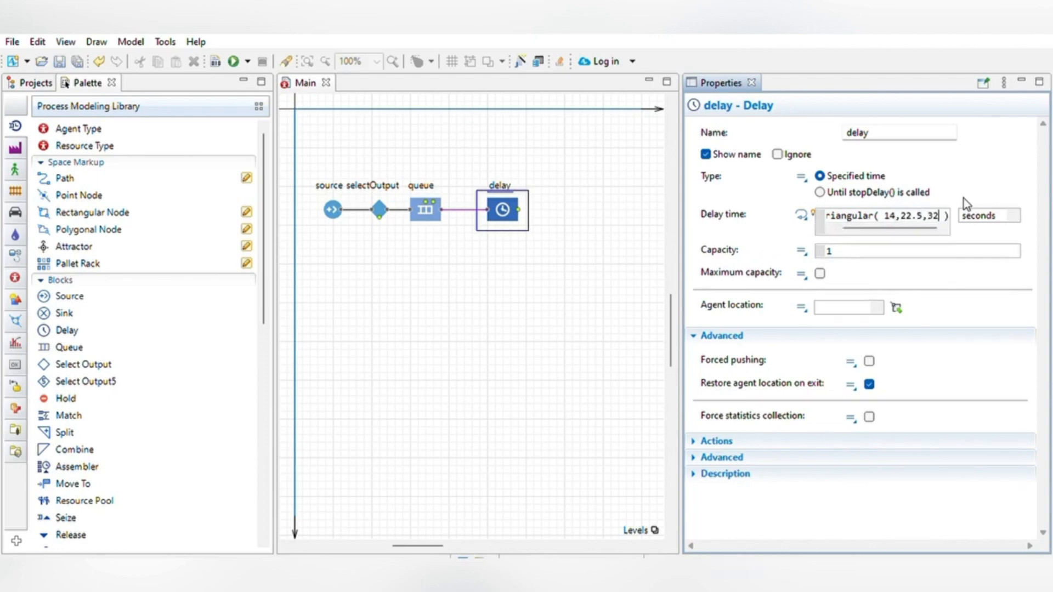
click(699, 333)
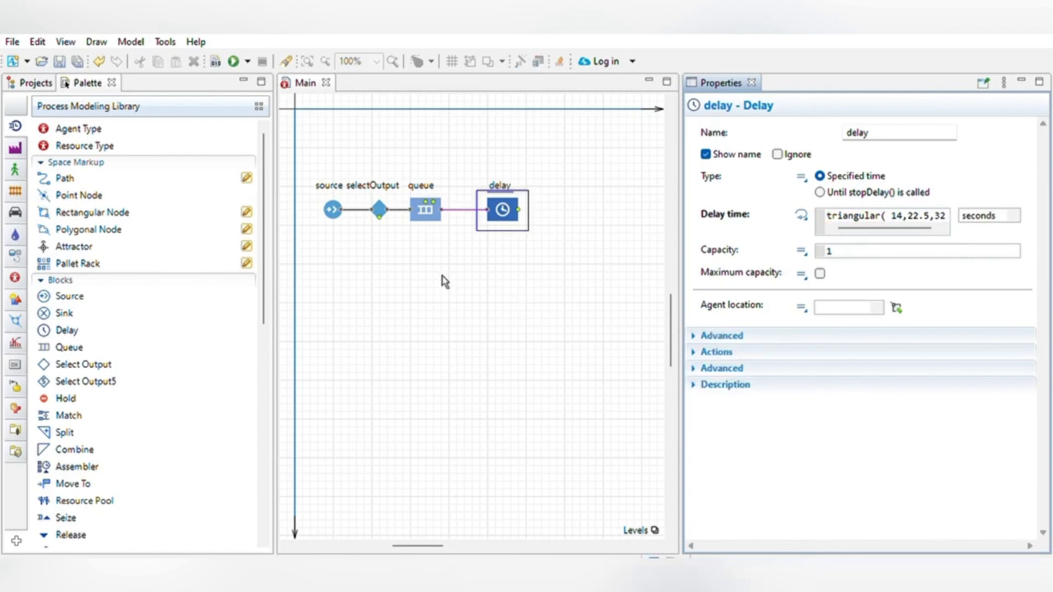
Draw a path from the delay's output and finish the flowchart with a Sink block.
double_click(518, 210)
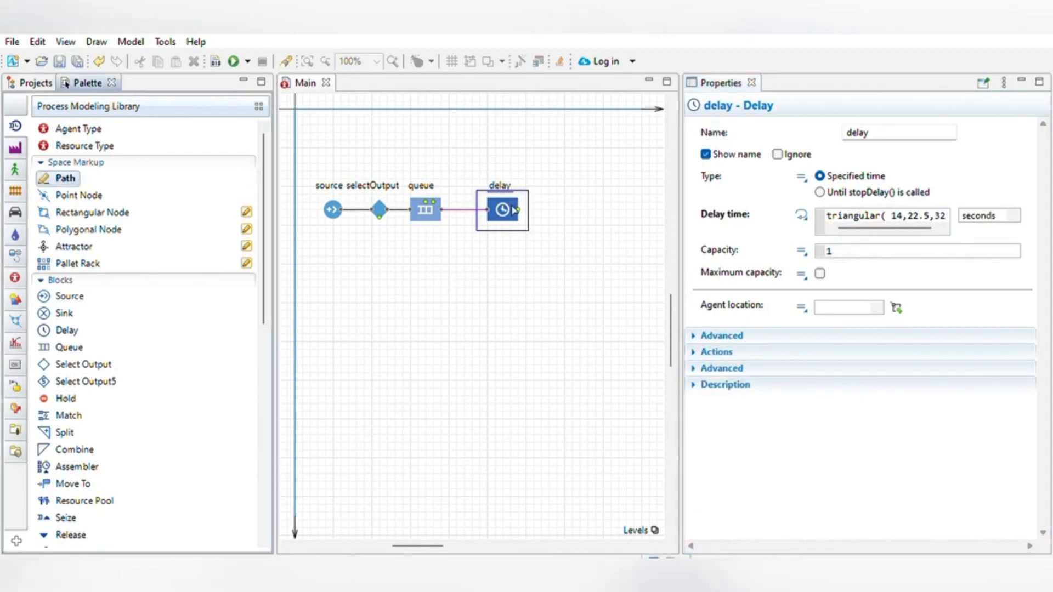
double_click(556, 201)
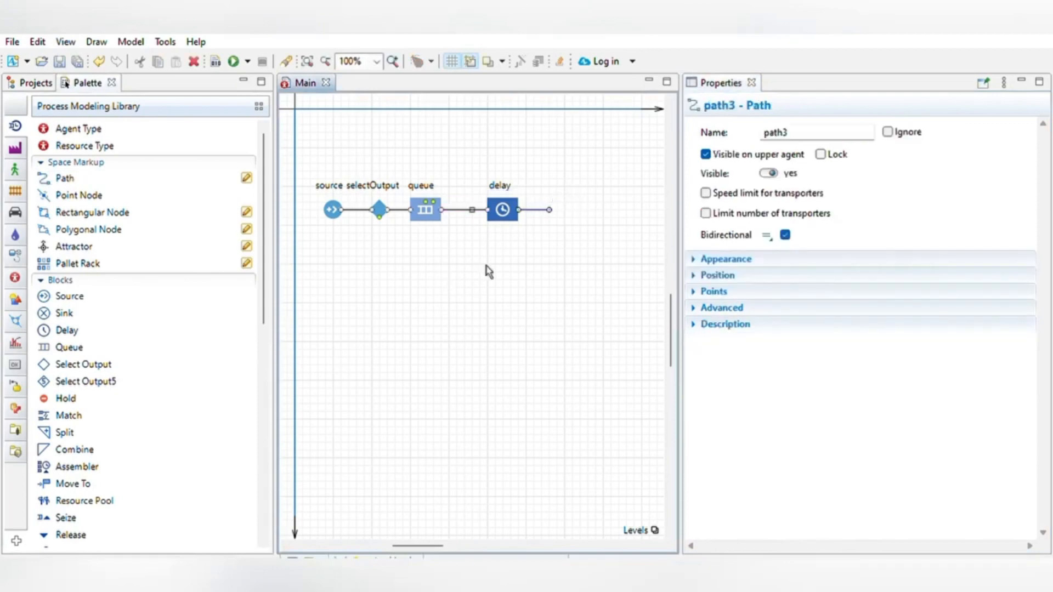
drag(48, 304, 556, 200)
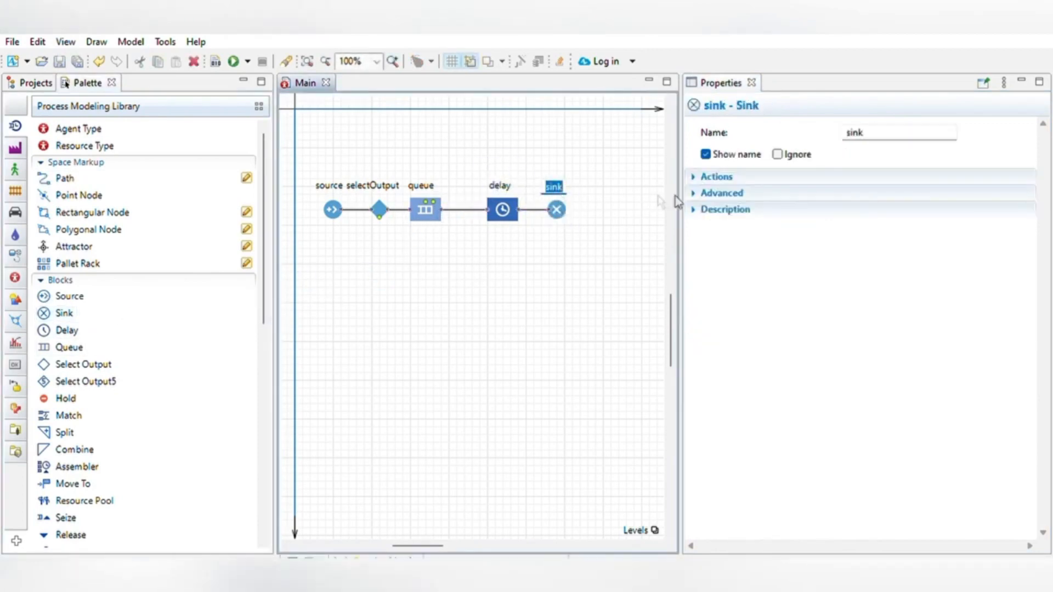
Check the sink's action settings and run the single-queue model.
click(725, 176)
click(557, 209)
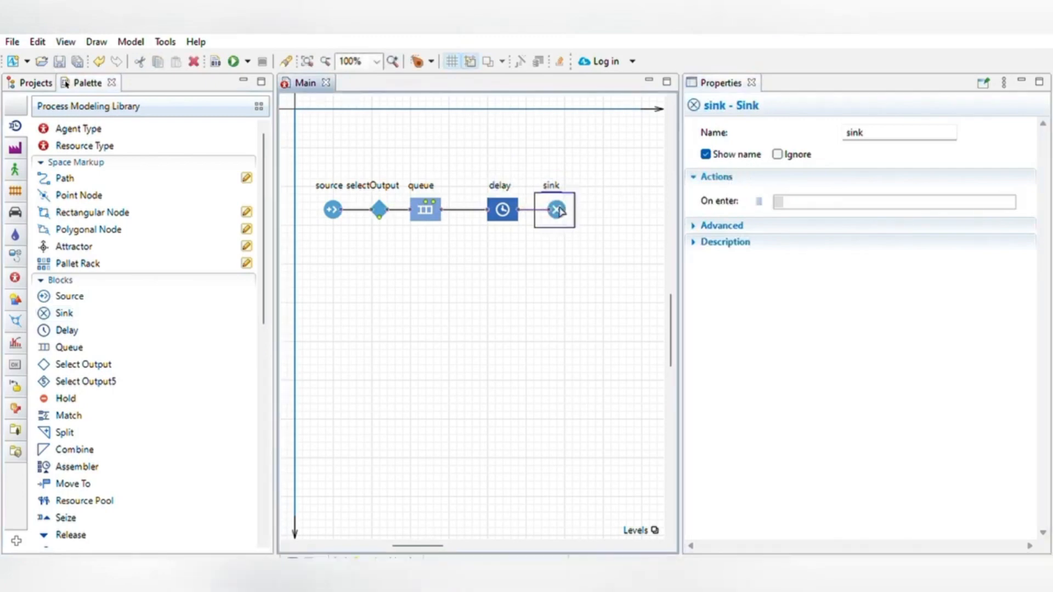
click(743, 222)
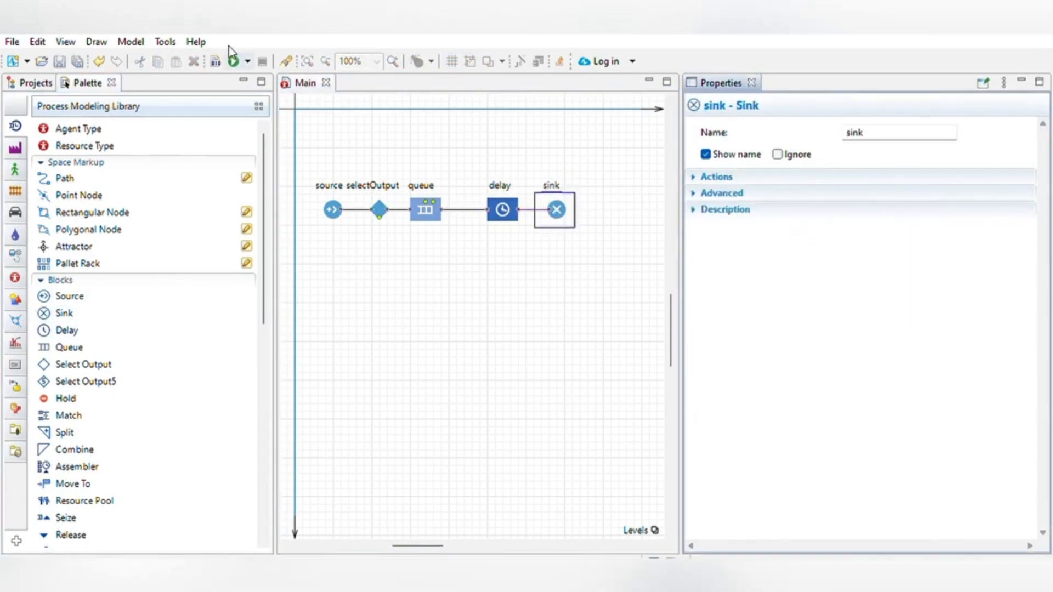
click(234, 61)
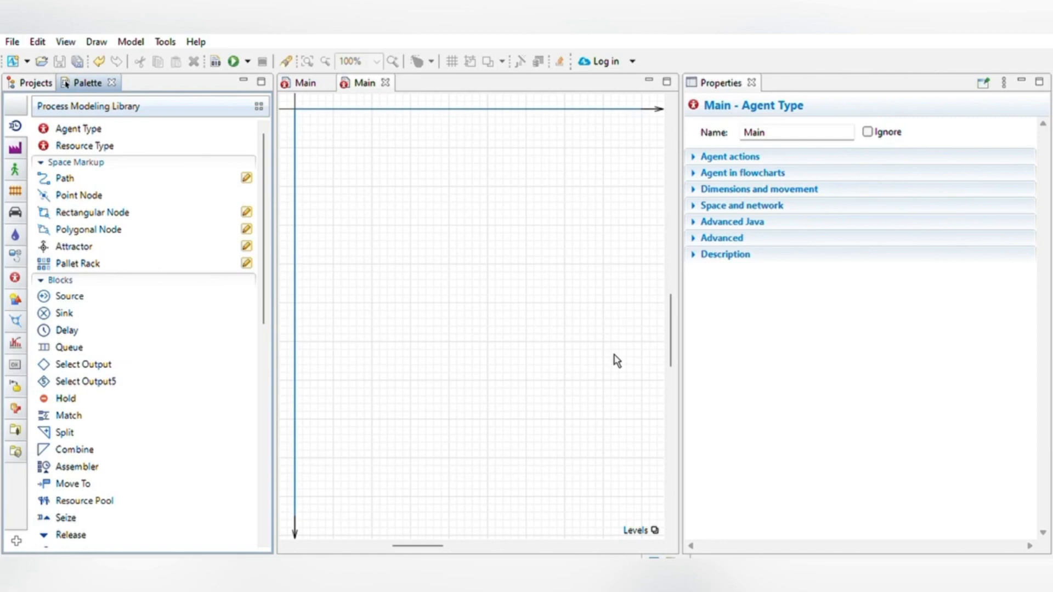
Place a Source block on the second model's empty Main canvas and define its arrivals by interarrival time.
drag(44, 291, 341, 227)
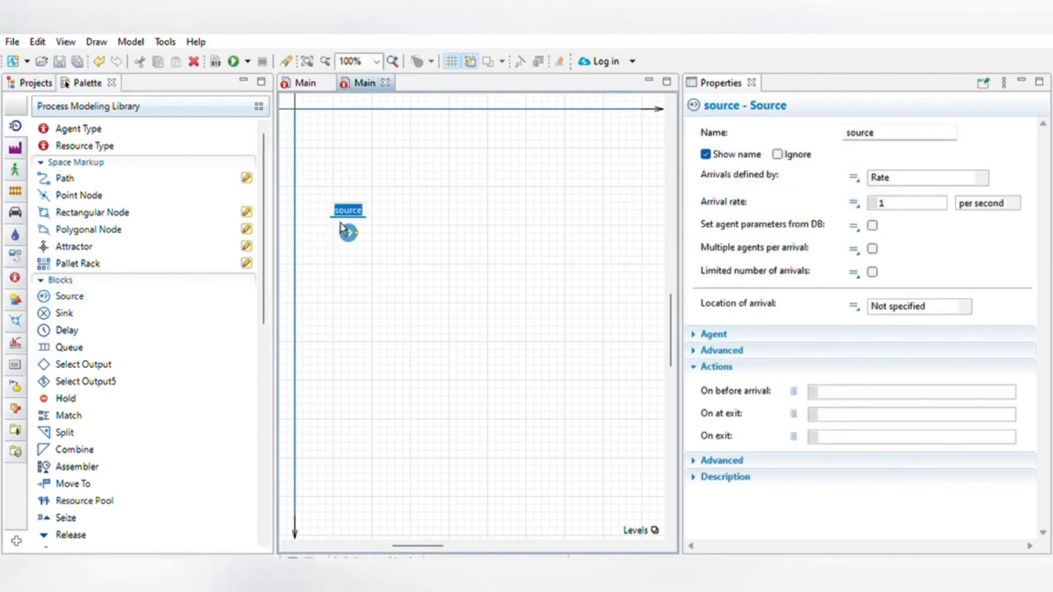
click(983, 174)
click(953, 196)
Change the second model's source interarrival time expression to poisson( 12 ), in seconds.
click(955, 197)
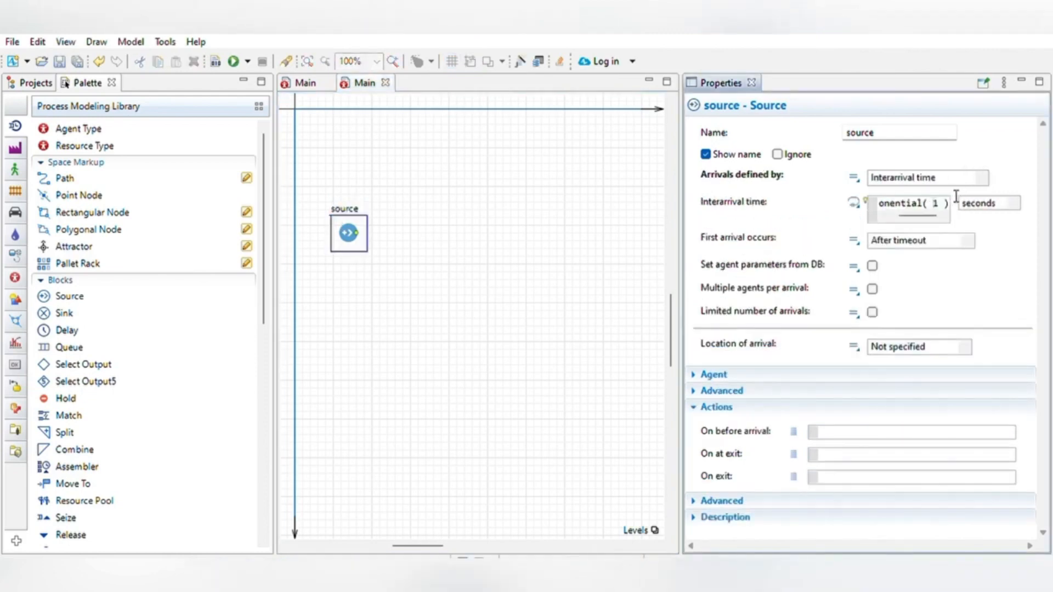
text(2)
key(Left)
key(Left)
key(Left)
key(Left)
key(Left)
key(Left)
key(Left)
key(Left)
key(Left)
key(Right)
key(Right)
key(Right)
key(Delete)
key(BackSpace)
key(BackSpace)
key(BackSpace)
key(BackSpace)
key(BackSpace)
key(BackSpace)
key(BackSpace)
key(BackSpace)
key(BackSpace)
key(BackSpace)
text(poisson)
Connect a path to the second model's source output and place a Select Output block at its end.
click(246, 178)
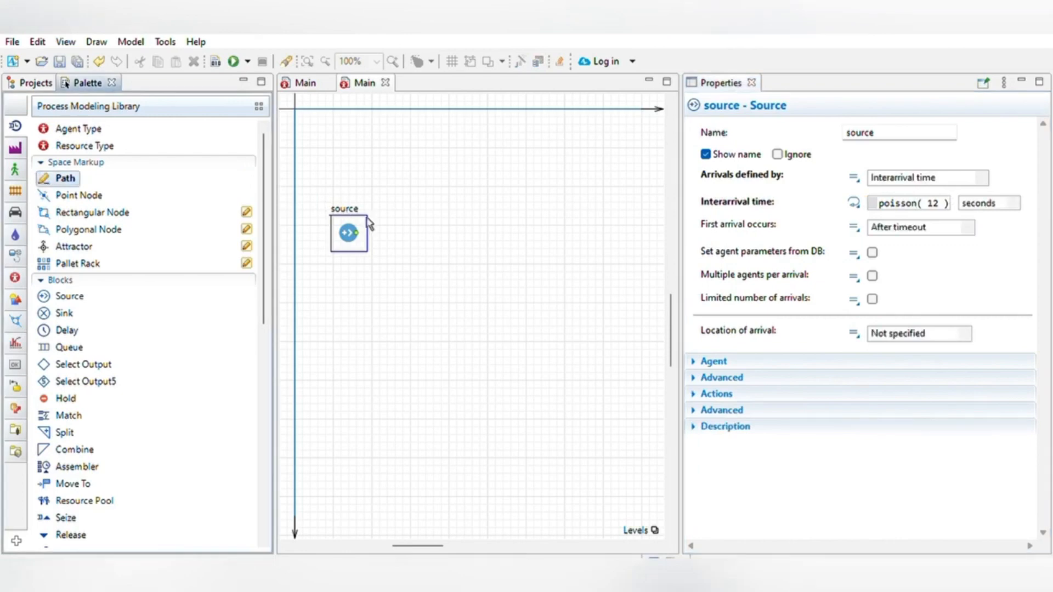
click(357, 233)
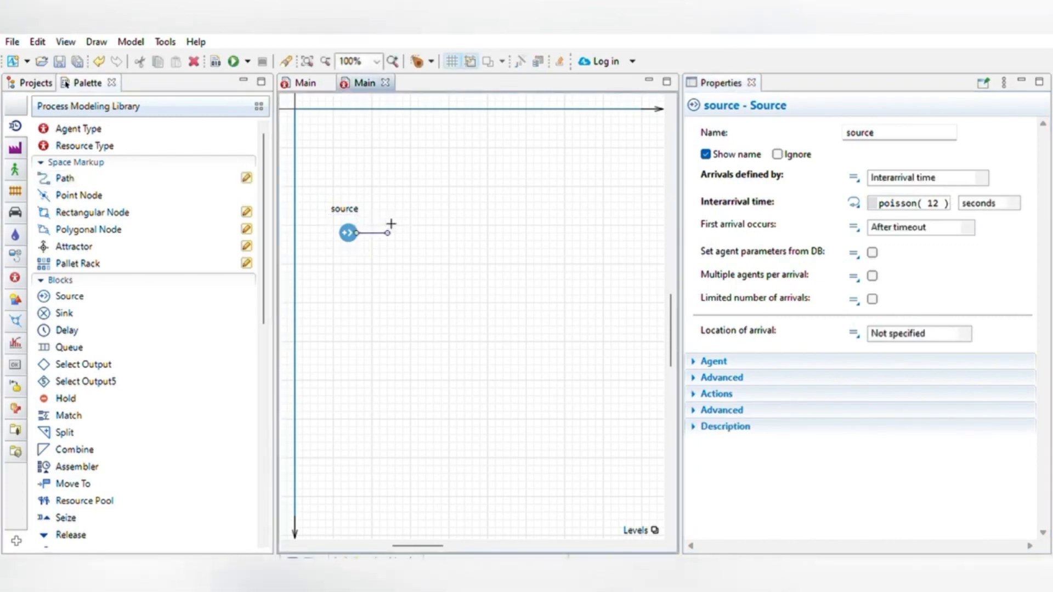
double_click(390, 225)
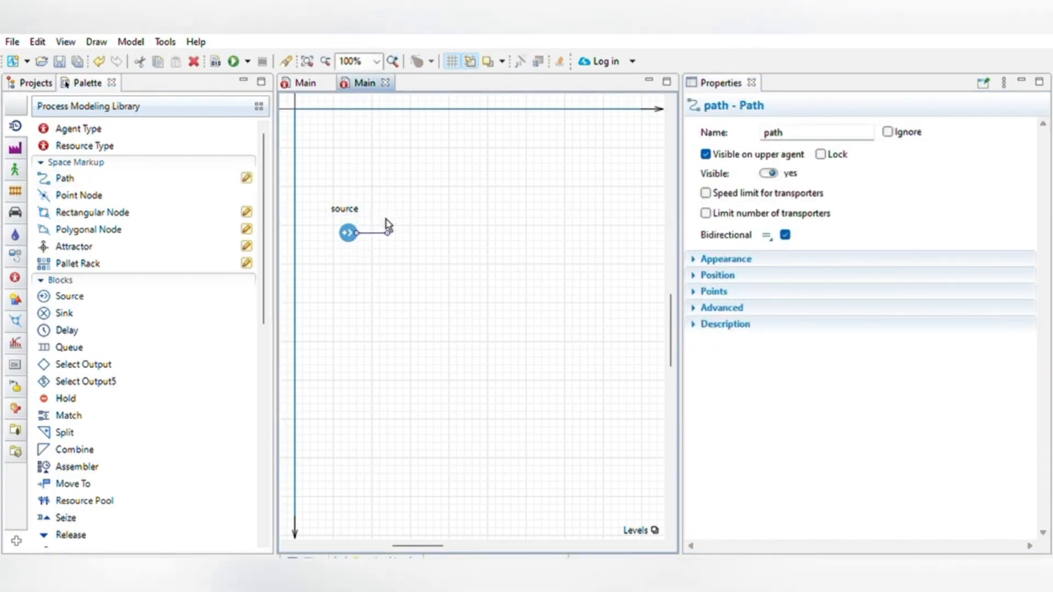
drag(71, 364, 396, 225)
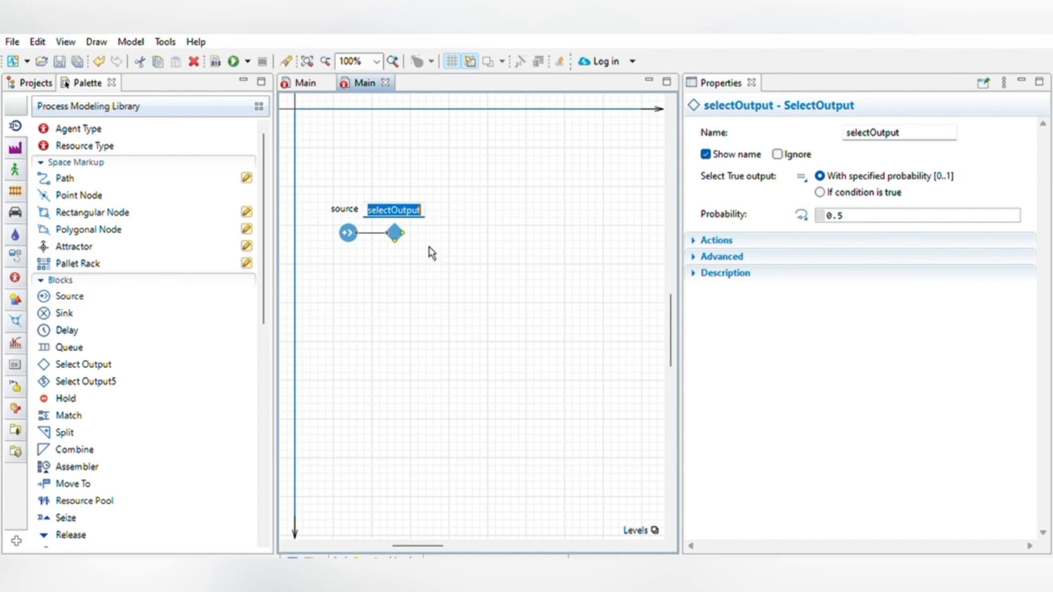
Make the Select Output's true exit depend on the condition queue.size()<queue1.size().
click(820, 191)
click(947, 214)
key(ctrl+a)
key(BackSpace)
text(queue.size)
text(())
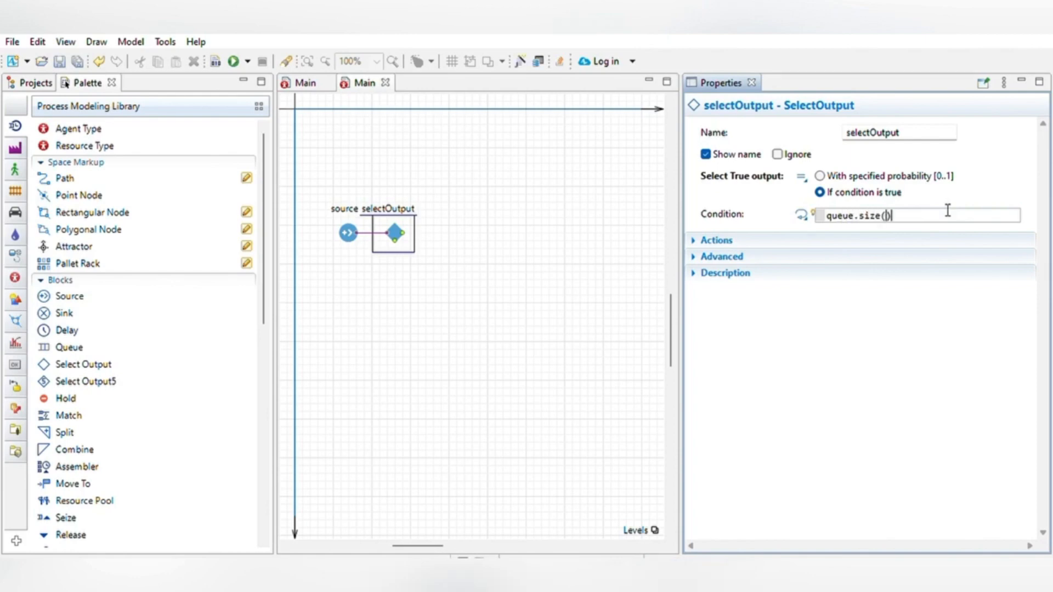
text(<queue1.size())
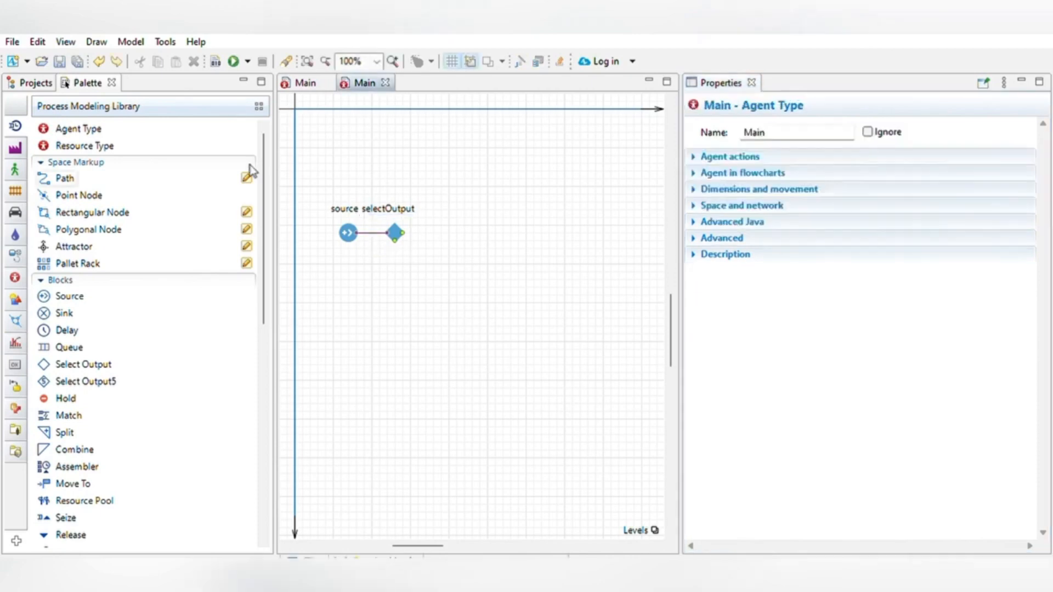
Draw two paths from the Select Output: one horizontal from its side port and one sloping down from its lower port.
double_click(247, 178)
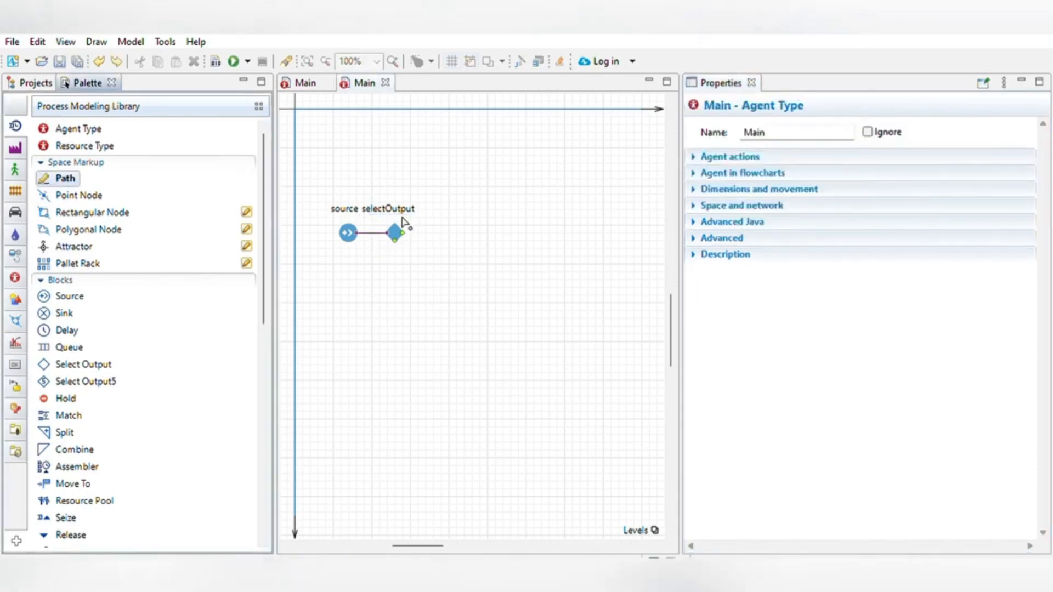
click(403, 233)
double_click(473, 231)
click(247, 176)
click(395, 241)
double_click(464, 286)
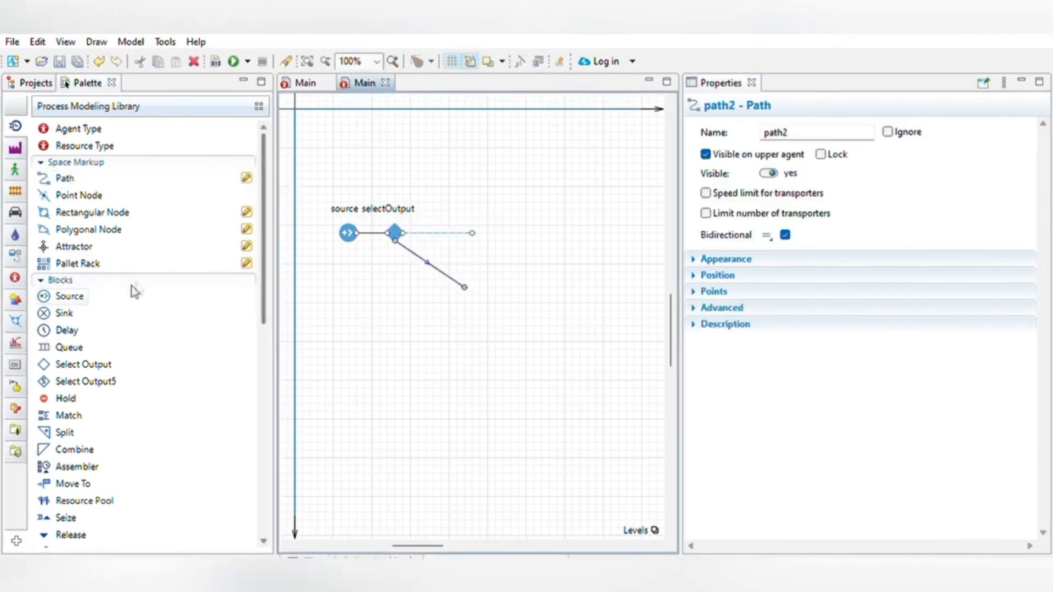
Place a Queue block at the end of the horizontal branch and set its capacity to 20.
drag(69, 347, 497, 215)
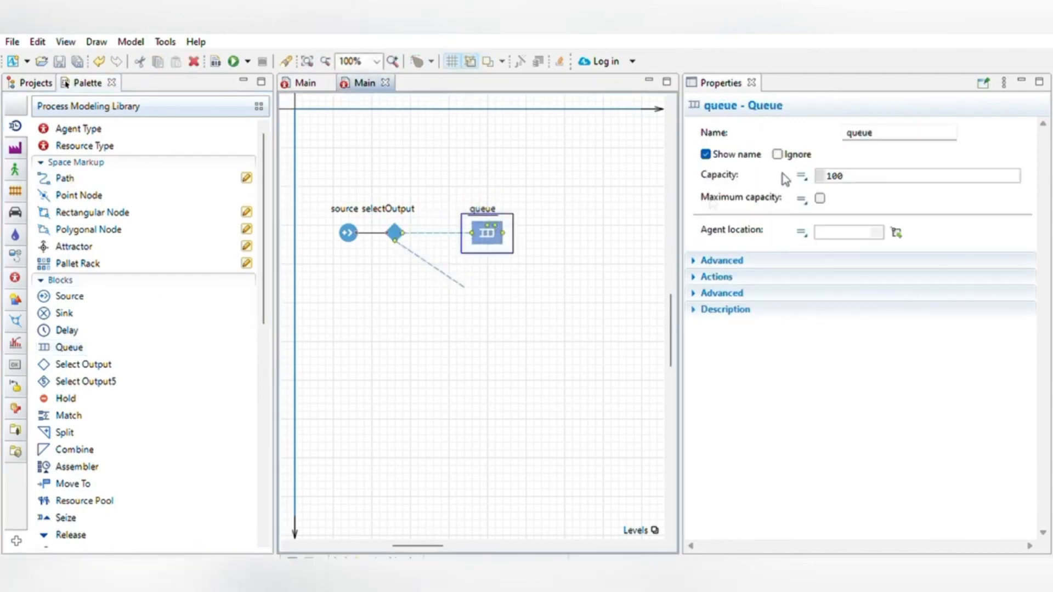
double_click(860, 164)
text(20)
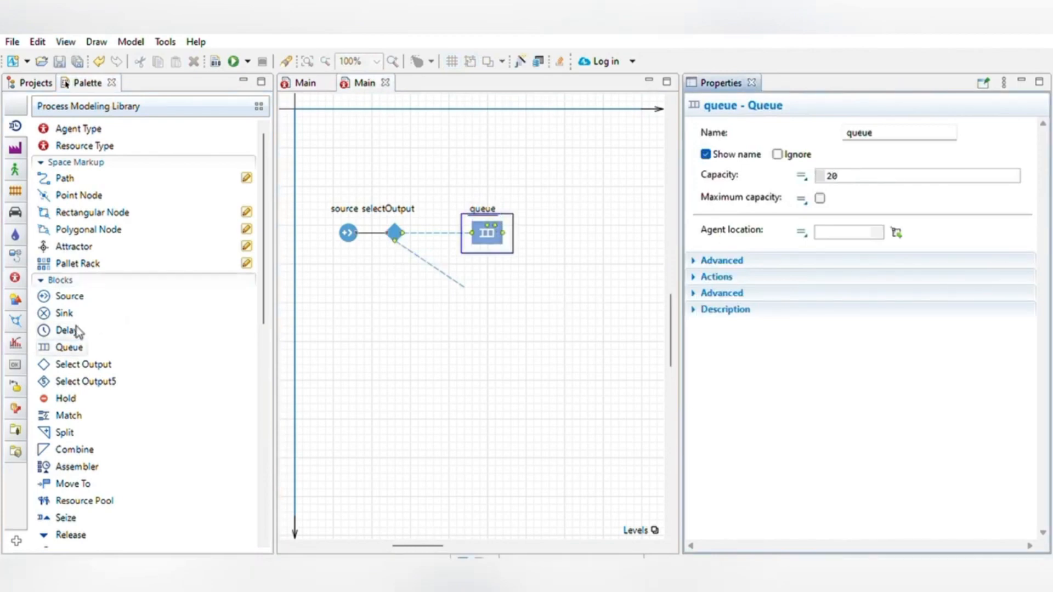
Place a second Queue block at the end of the sloping branch and set its capacity to 20.
drag(69, 347, 485, 276)
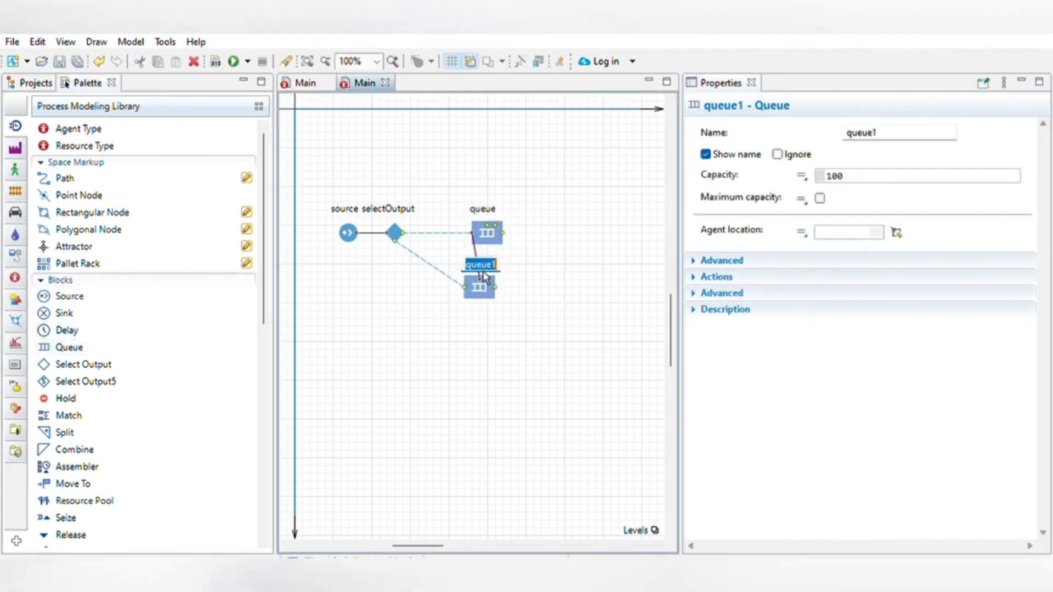
click(854, 172)
key(BackSpace)
key(BackSpace)
key(BackSpace)
text(20)
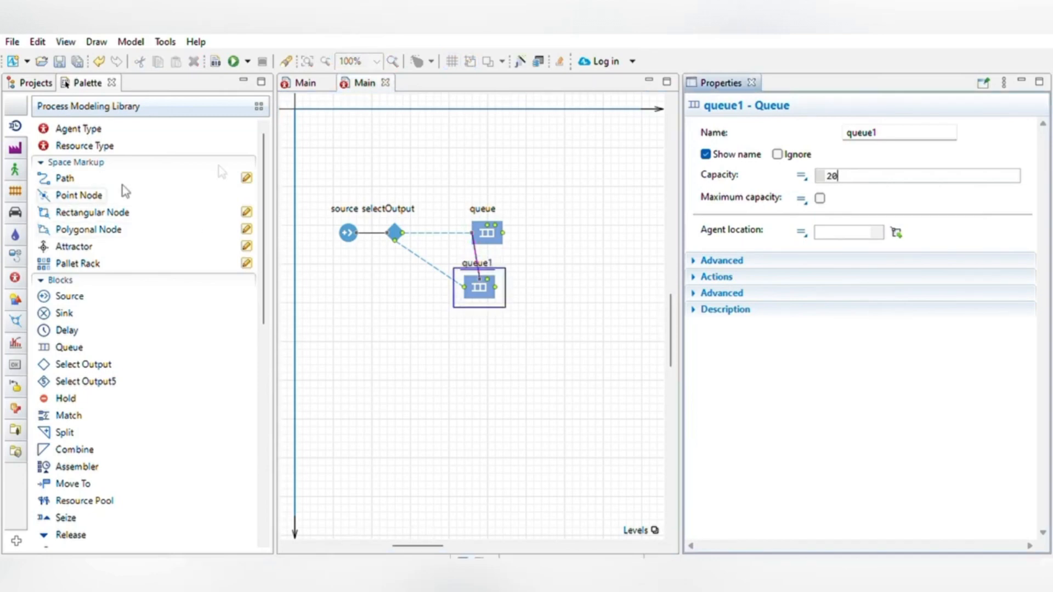
Draw a short horizontal path from the output port of each of the two queues.
double_click(65, 178)
click(503, 232)
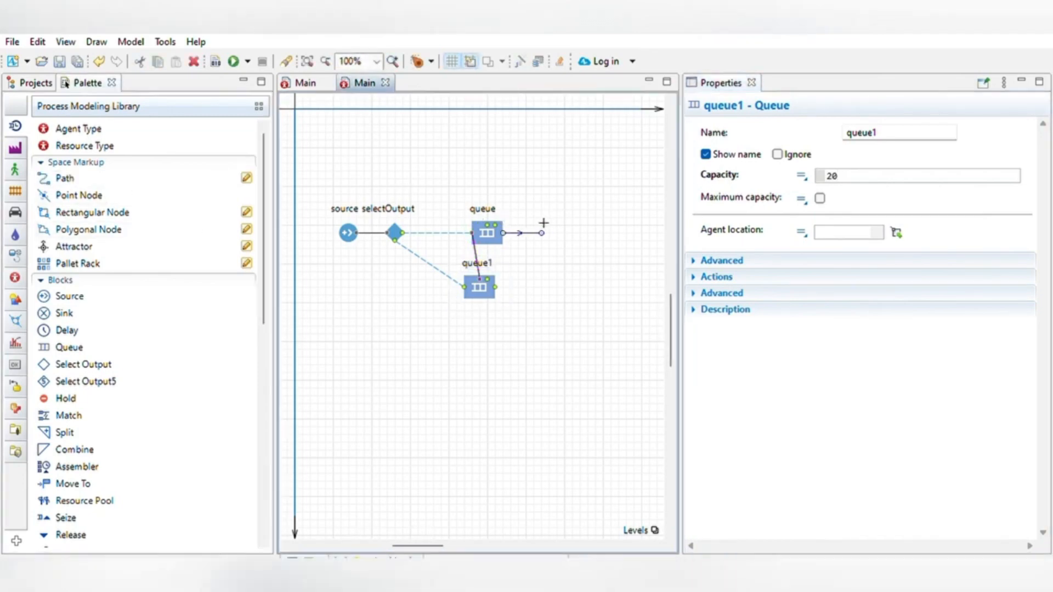
double_click(540, 233)
click(247, 179)
click(495, 287)
double_click(541, 286)
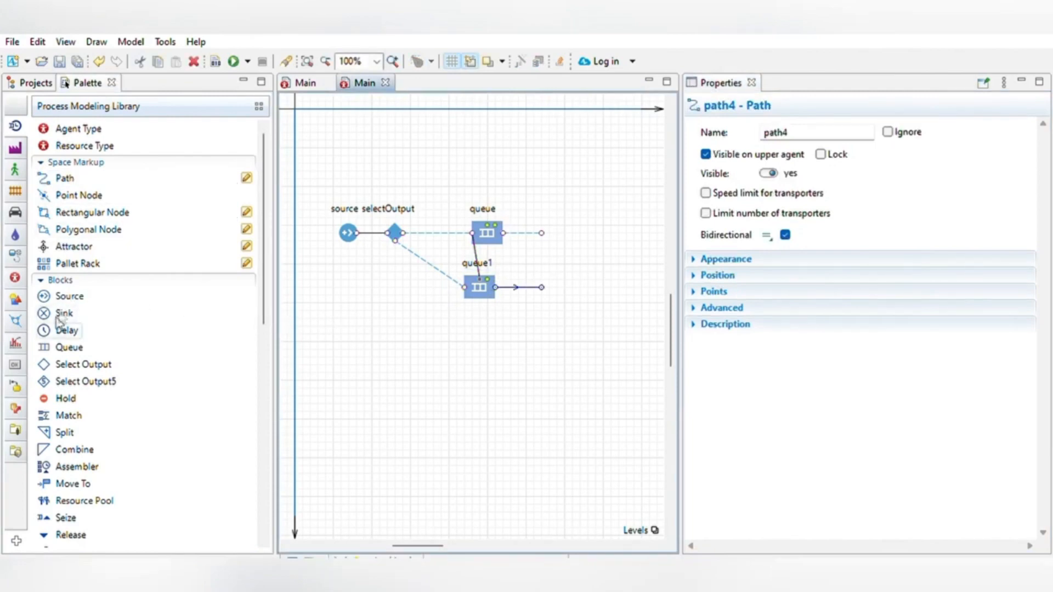
Place a Delay block at the end of the upper queue's path and set its delay time to triangular( 14,22.5,32 ) seconds.
drag(65, 329, 560, 213)
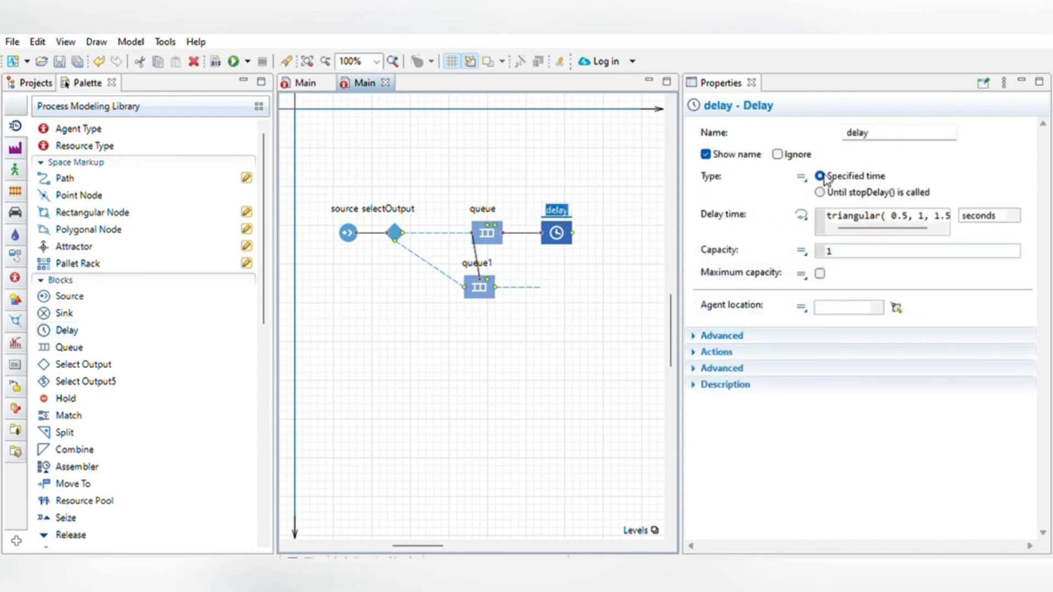
click(944, 214)
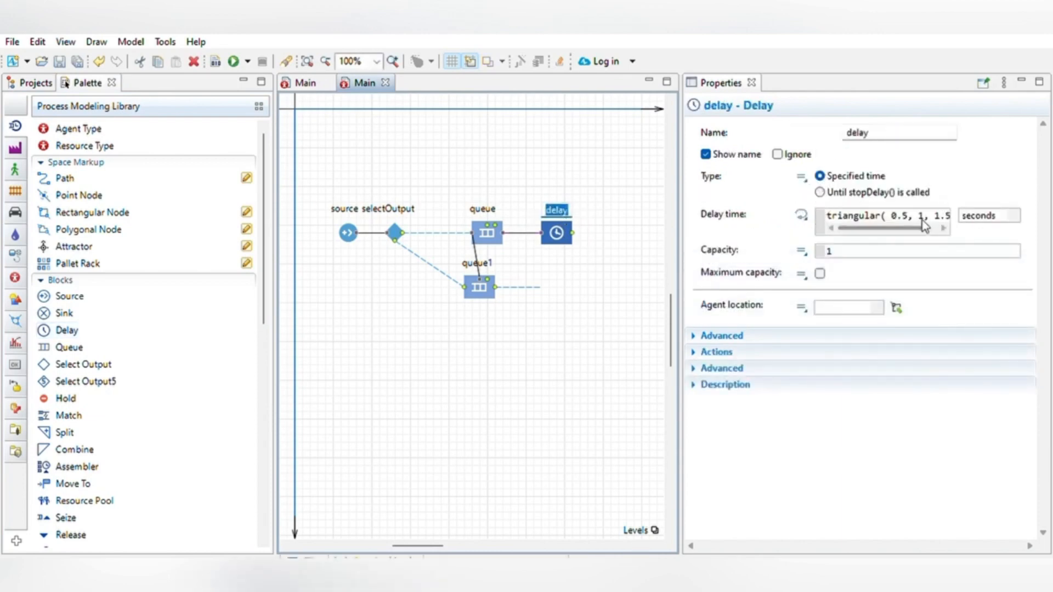
key(BackSpace)
key(BackSpace)
key(BackSpace)
key(BackSpace)
key(BackSpace)
key(BackSpace)
key(BackSpace)
key(BackSpace)
key(BackSpace)
key(BackSpace)
key(BackSpace)
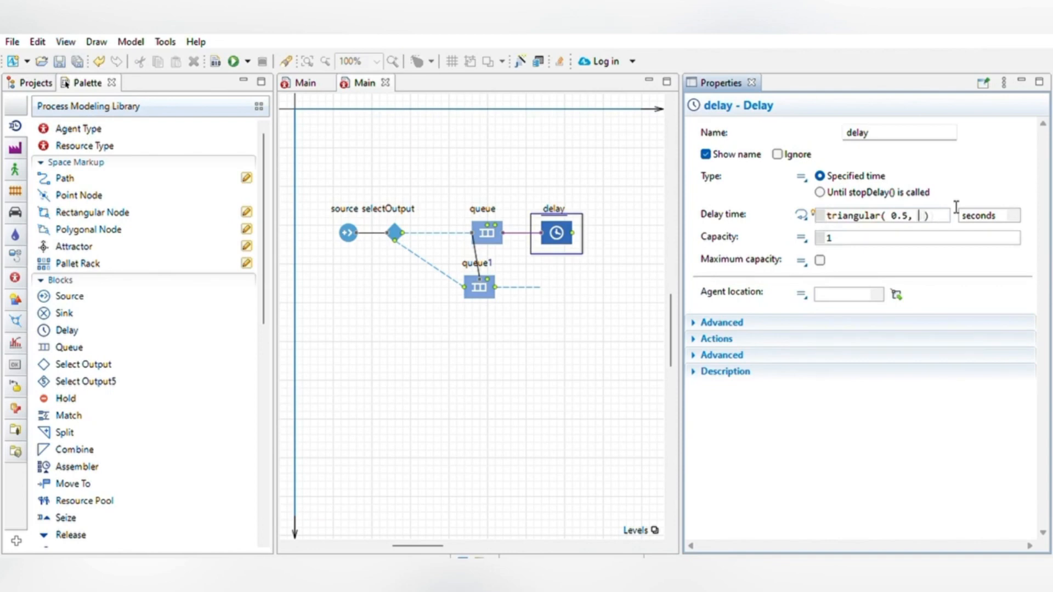
text(14,22.5,32)
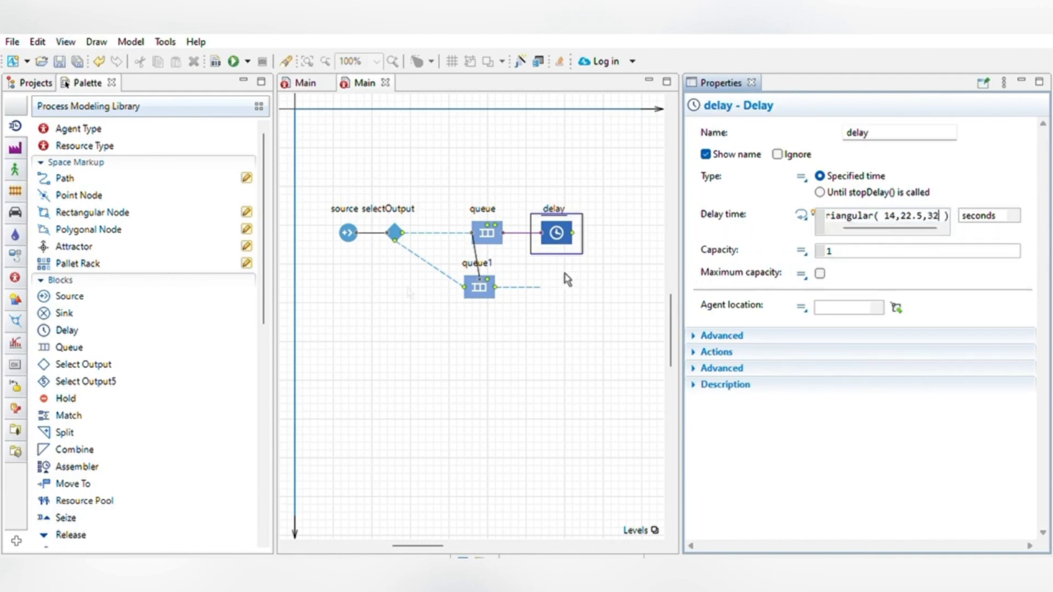
Place a second Delay block at the end of the lower queue's path and set its delay time to triangular( 18,22.6,44 ) seconds.
drag(58, 327, 562, 274)
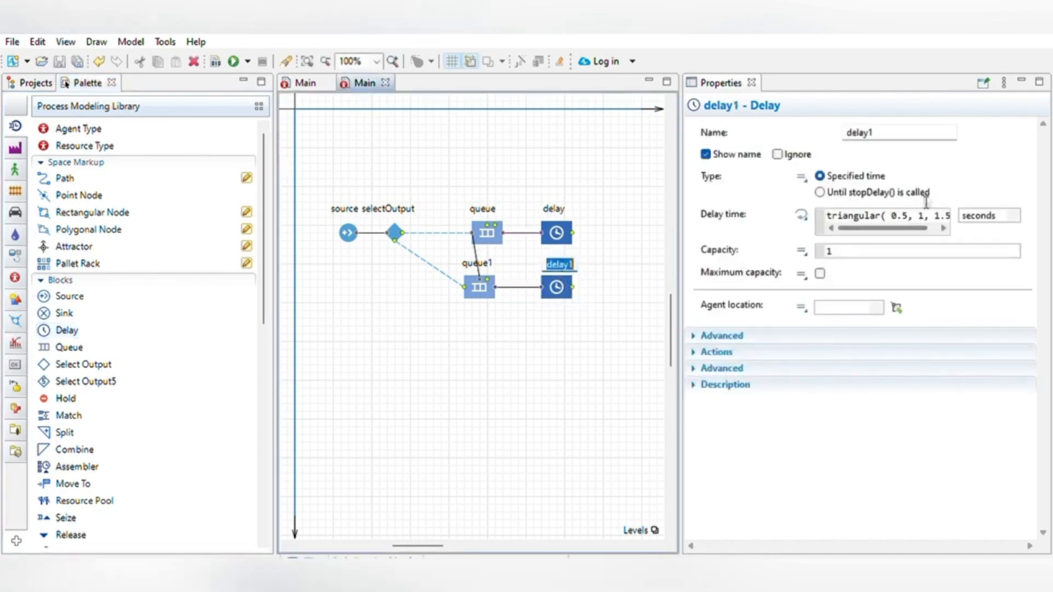
click(950, 209)
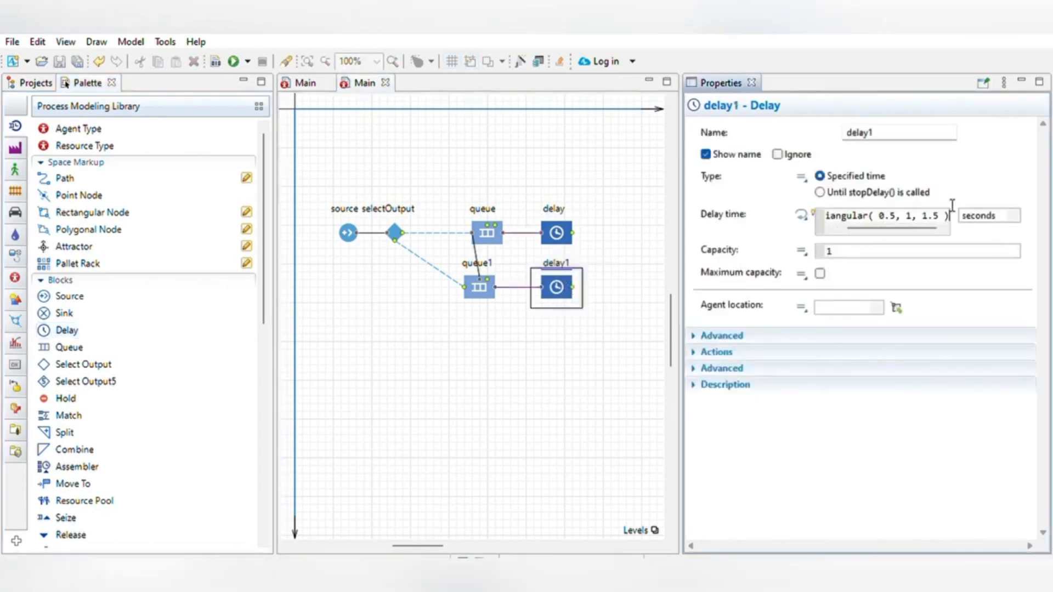
key(BackSpace)
key(BackSpace)
key(BackSpace)
key(BackSpace)
key(BackSpace)
key(BackSpace)
key(BackSpace)
key(BackSpace)
key(BackSpace)
key(BackSpace)
key(BackSpace)
key(BackSpace)
key(BackSpace)
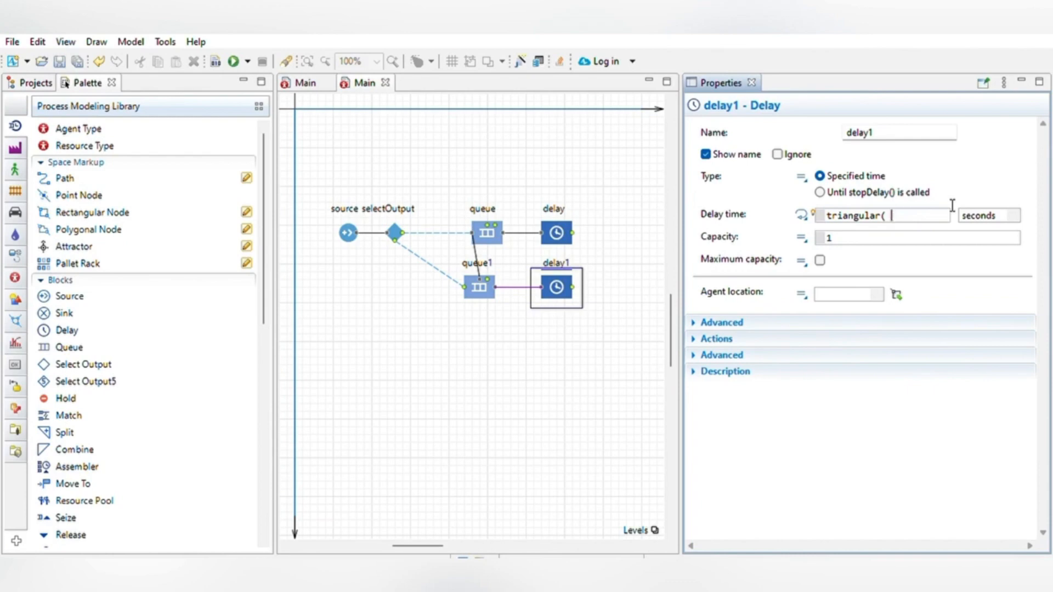
text(18,22.6,44 ))
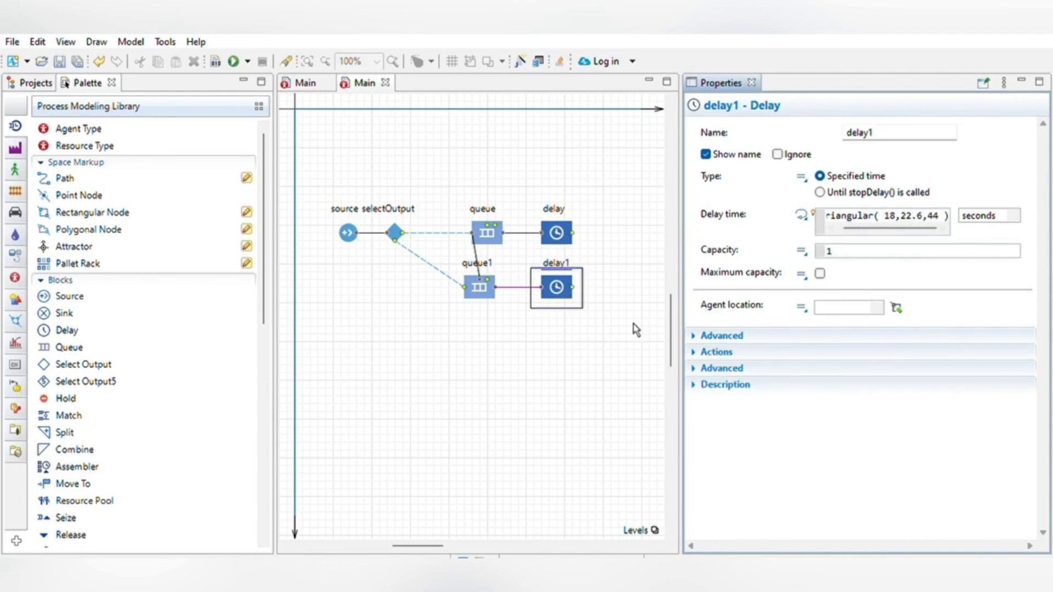
Draw a path from each delay's output to a shared point between the two rows, undoing the unwanted jump of the meeting point.
click(246, 178)
click(572, 232)
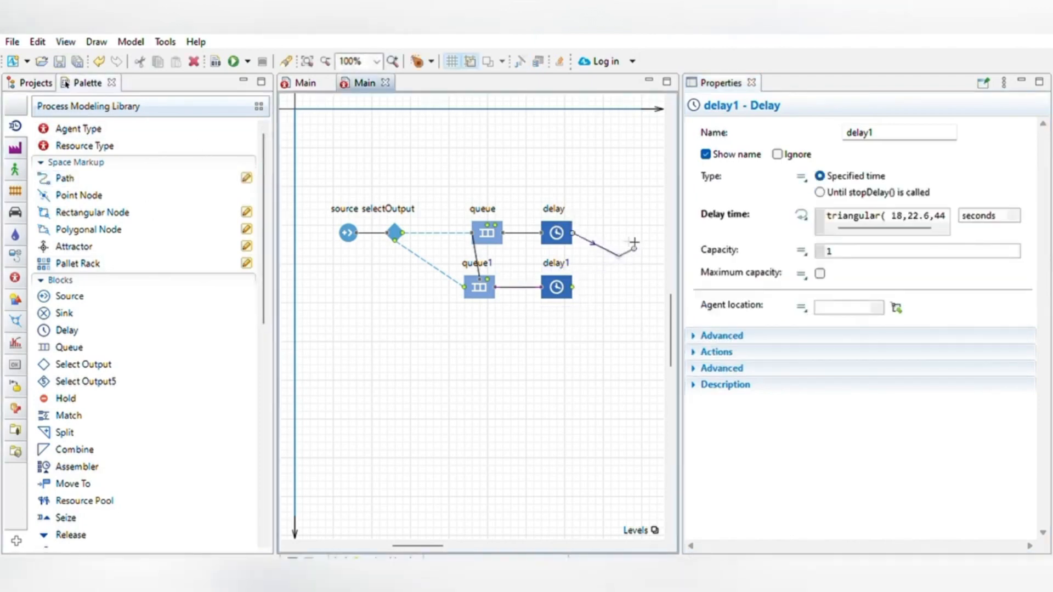
double_click(618, 256)
click(246, 177)
click(572, 287)
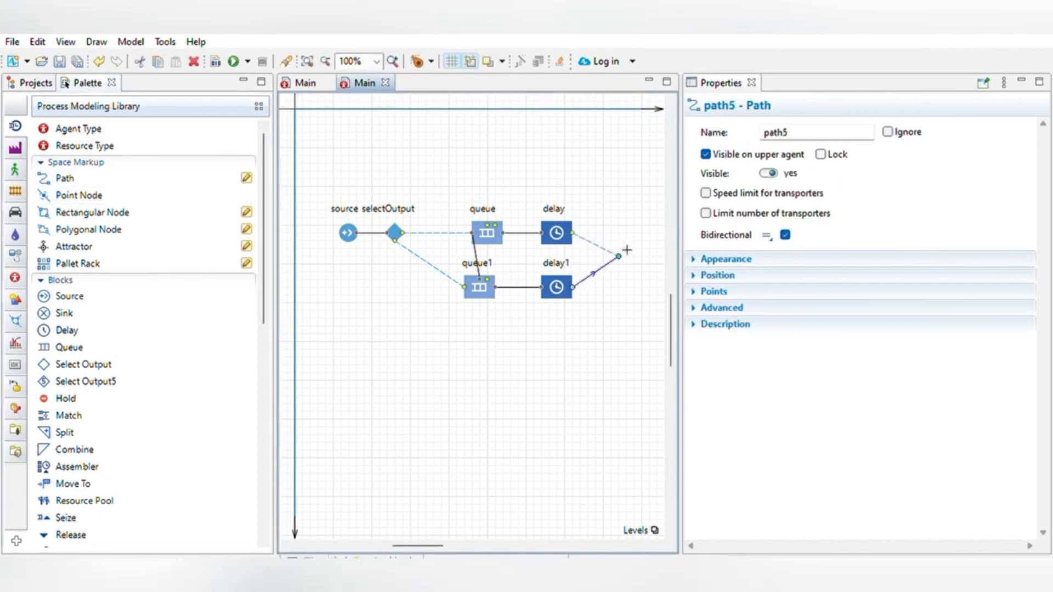
double_click(620, 255)
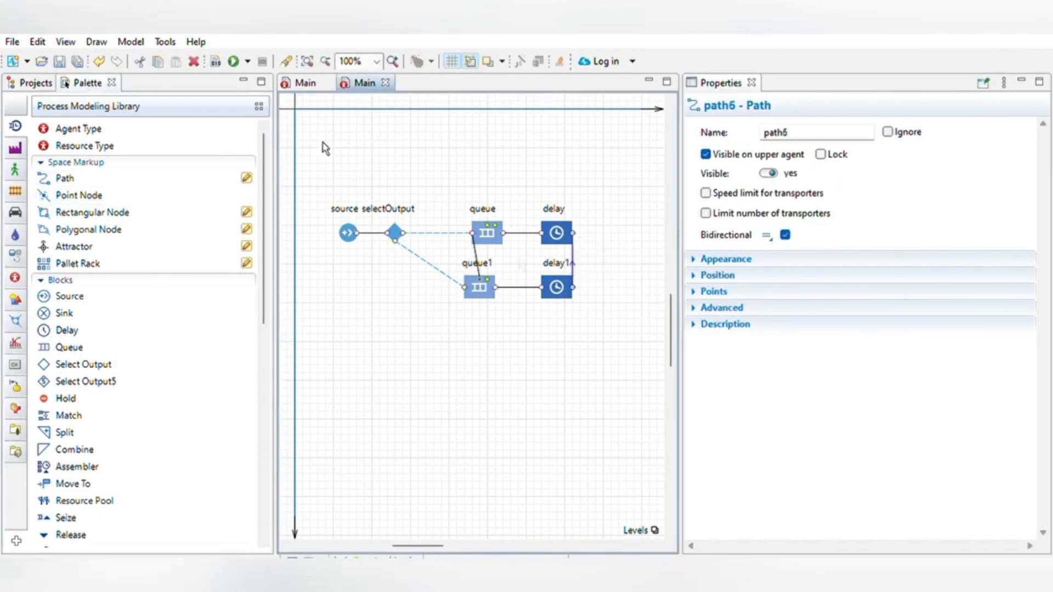
click(99, 61)
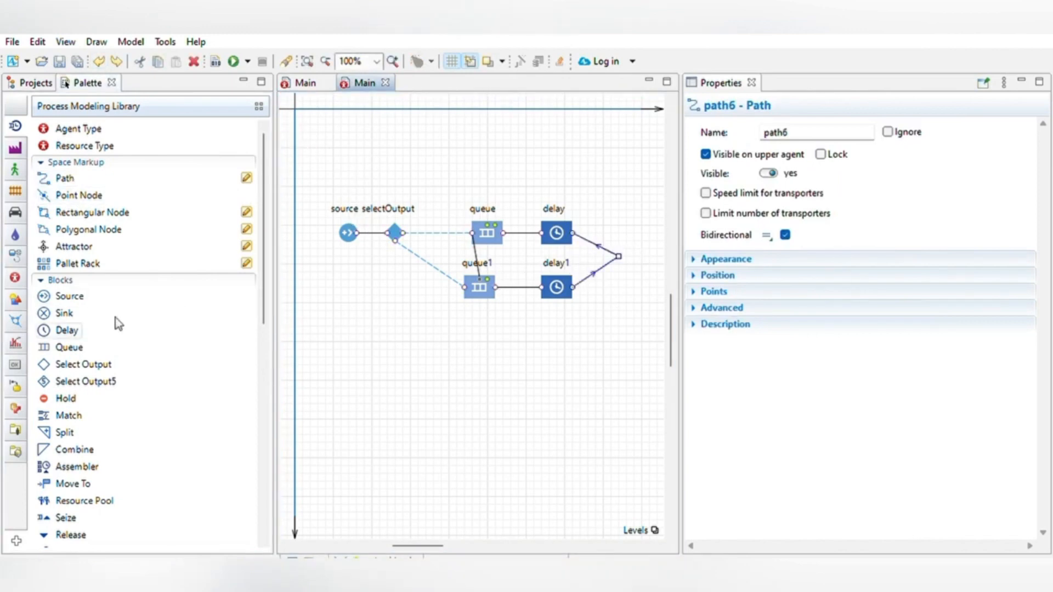
Place a Sink block where the two delay paths meet and run the model.
drag(58, 308, 631, 248)
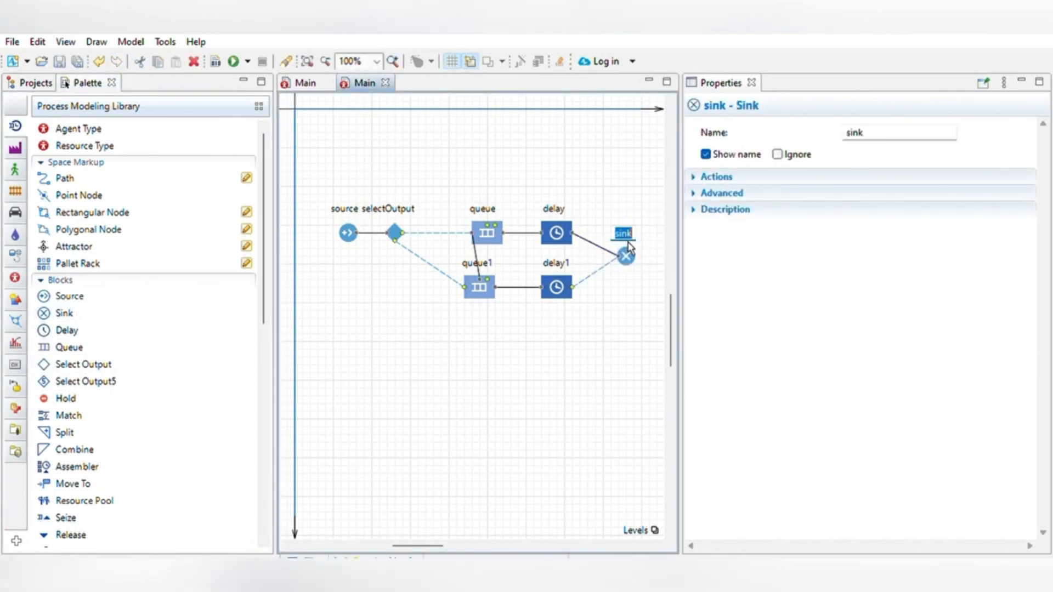
click(233, 62)
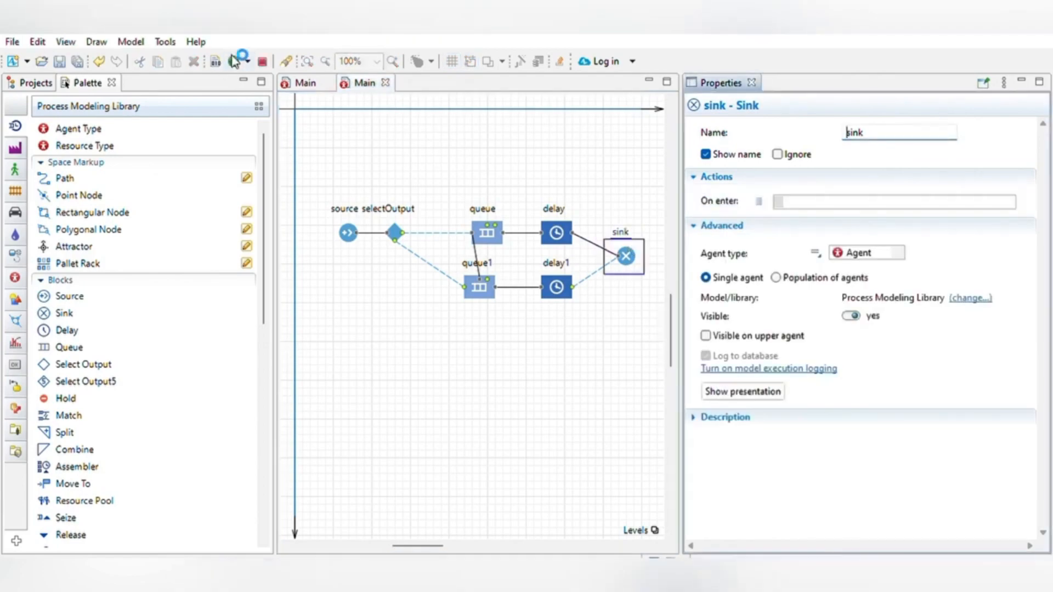